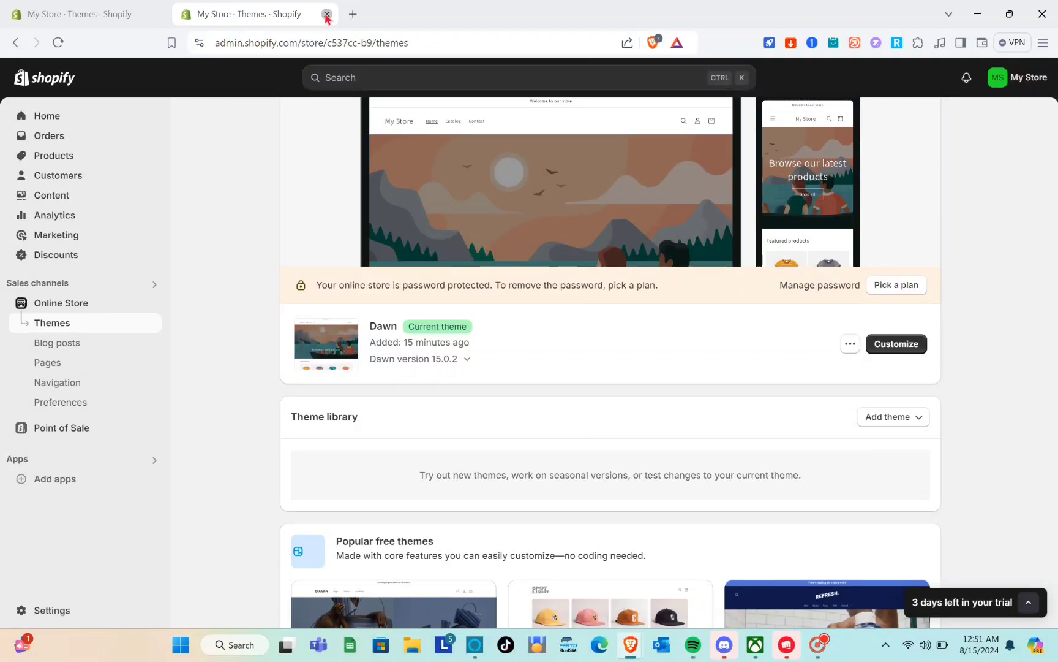
Close the second store tab, leaving the Themes page with Dawn as current theme
click(327, 14)
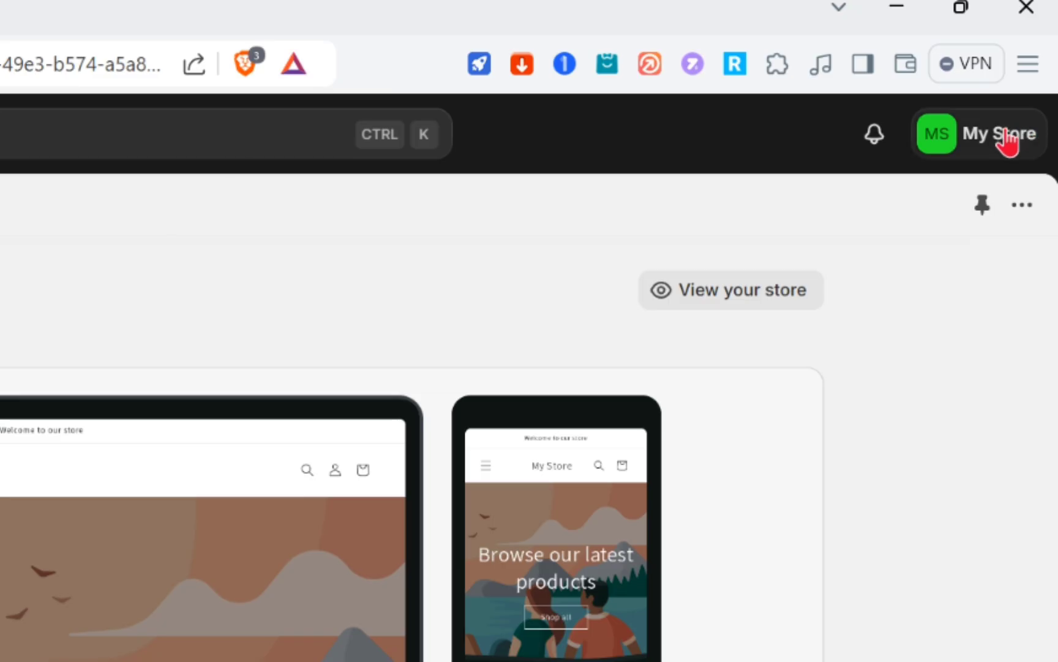
click(1008, 142)
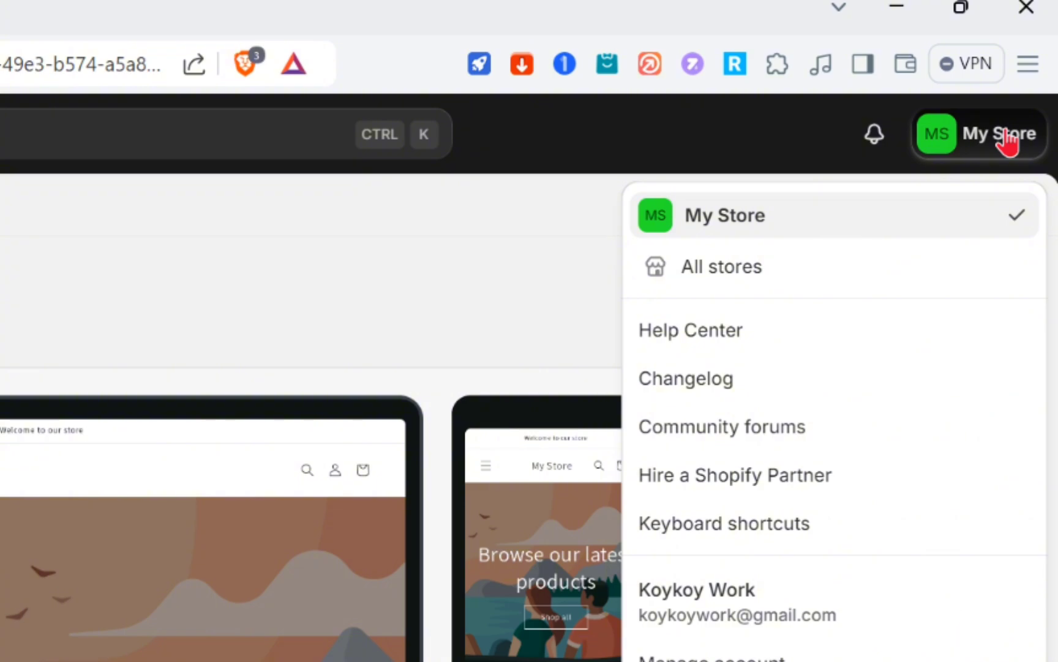
click(1008, 143)
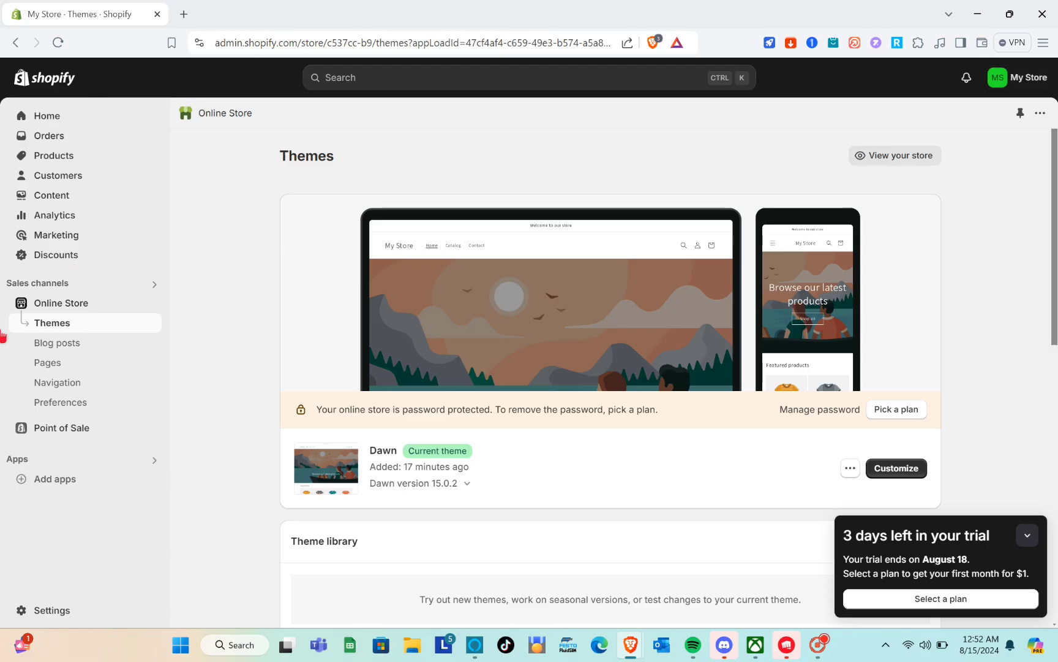
Search 'shopify theme store' in a new Brave tab and open themes.shopify.com
click(183, 14)
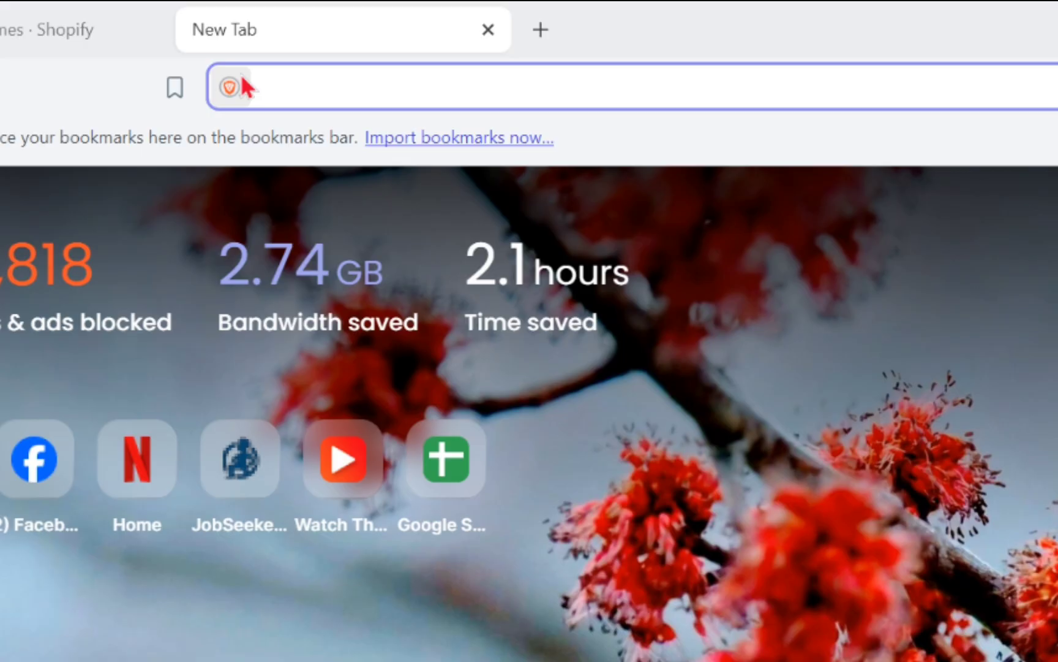
text(sh)
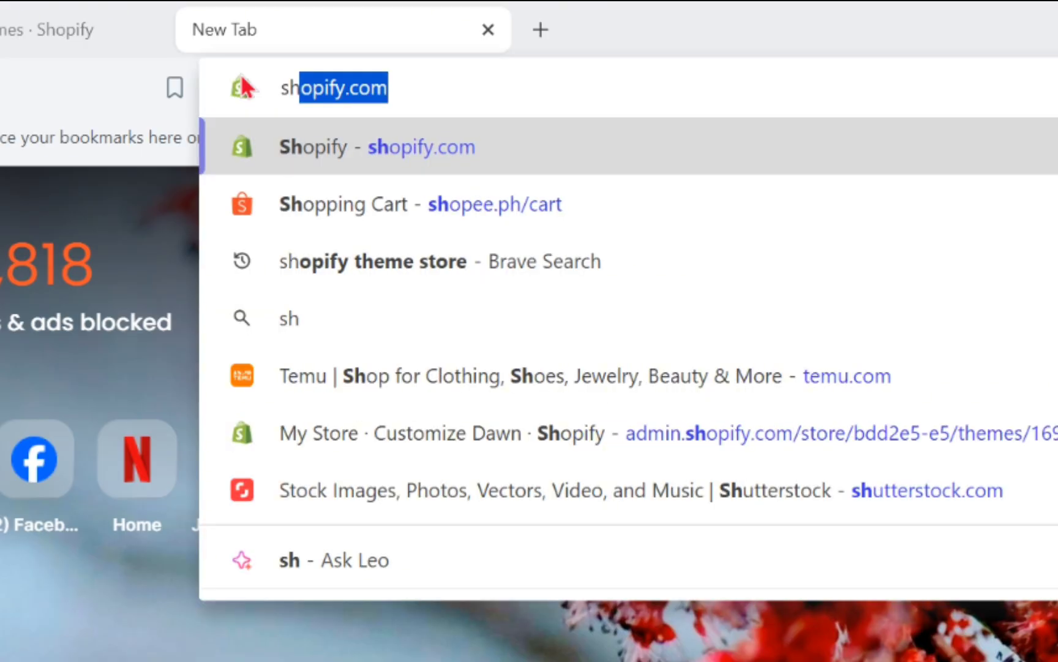
text(opify)
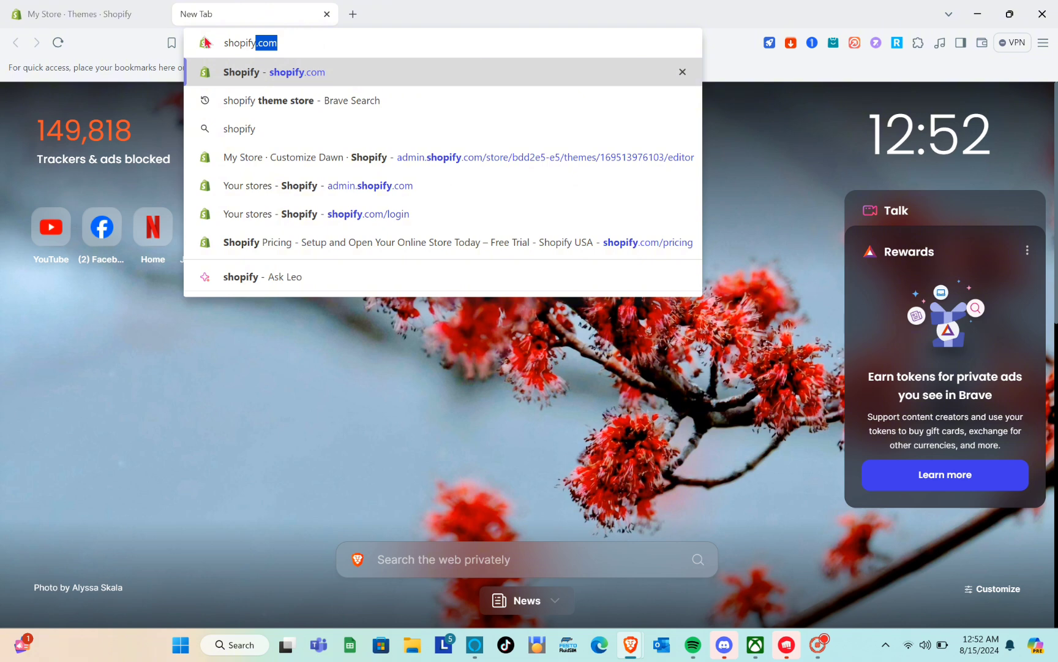
text( the)
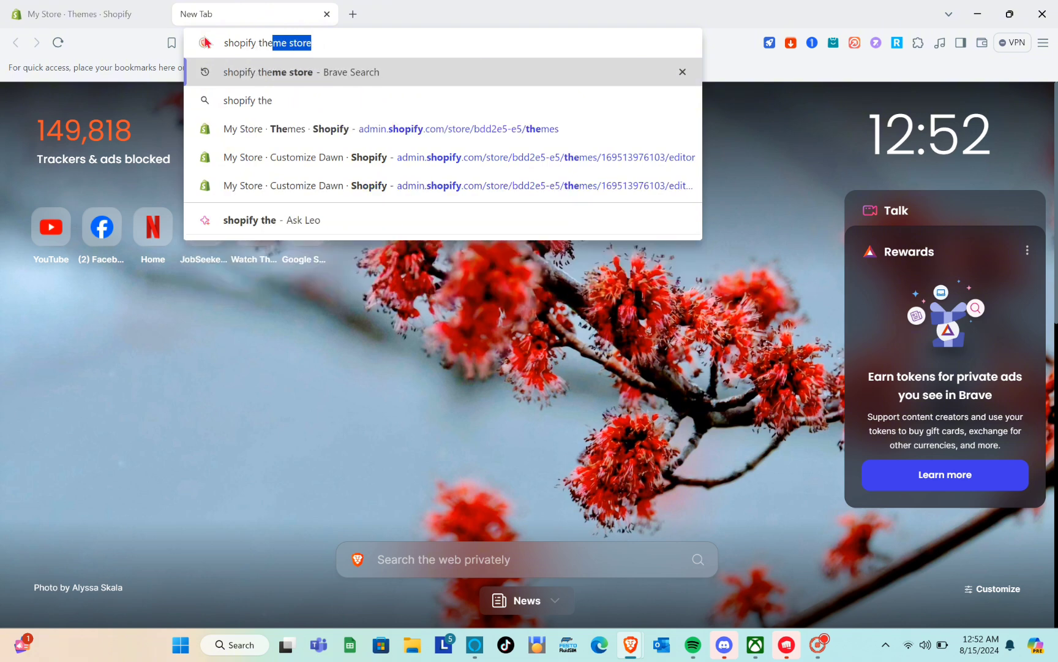
key(Return)
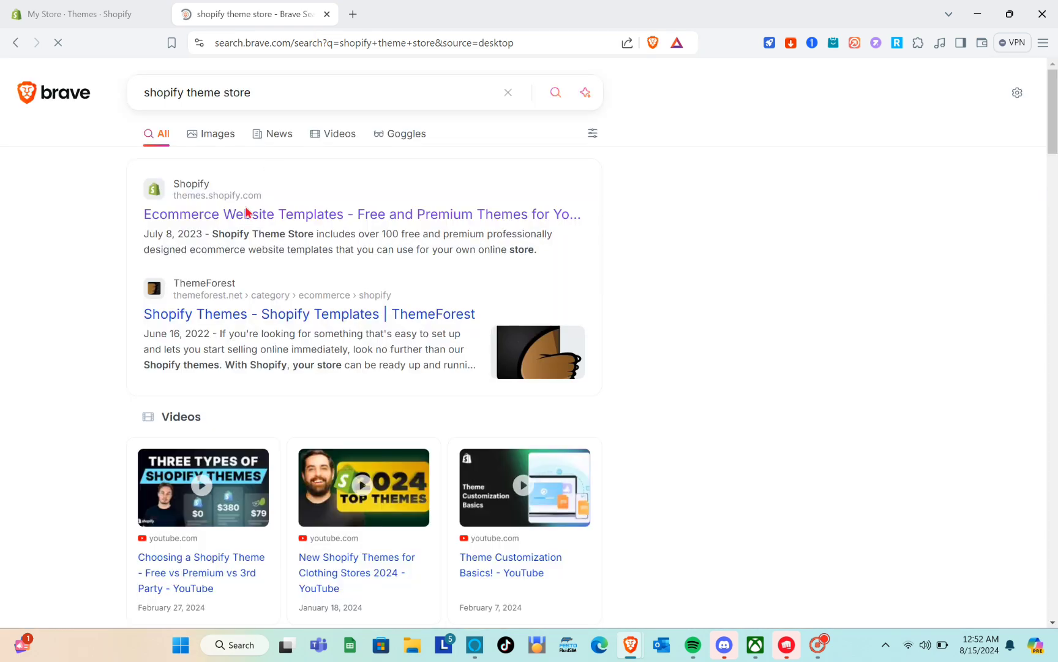
click(227, 215)
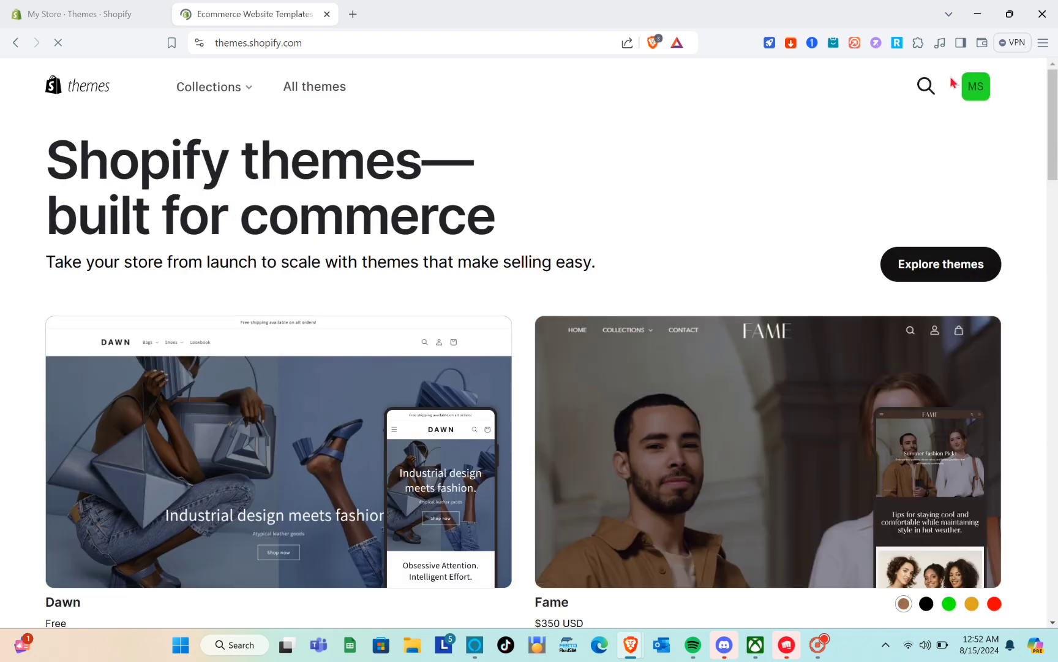
Browse the Shopify Theme Store home page
click(978, 90)
click(978, 90)
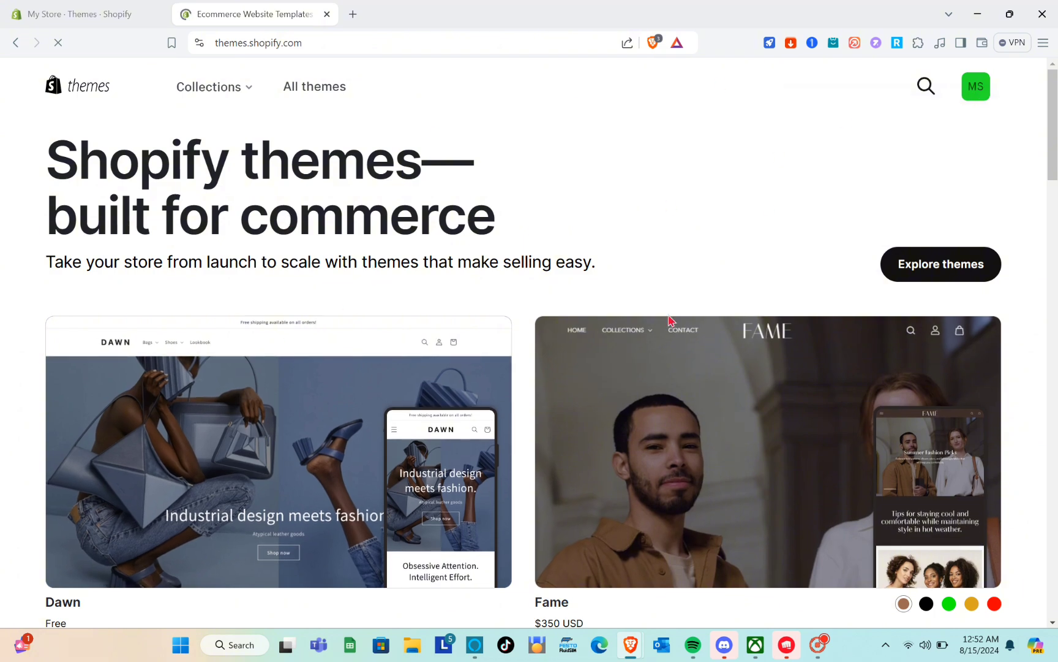
scroll(669, 320, down, 2)
scroll(669, 320, down, 5)
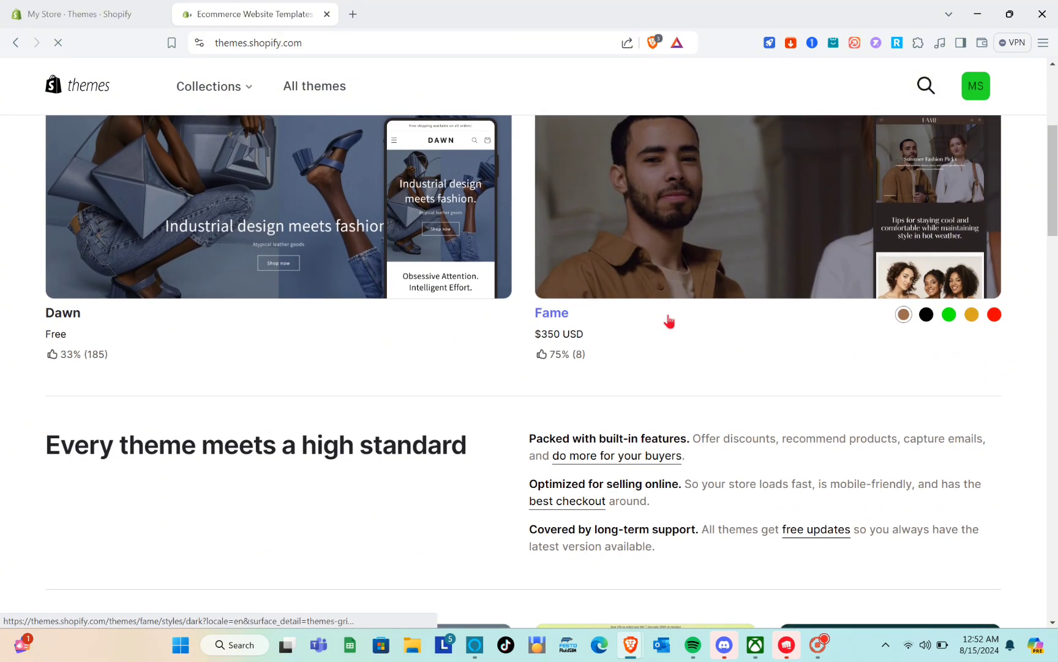
scroll(670, 320, down, 13)
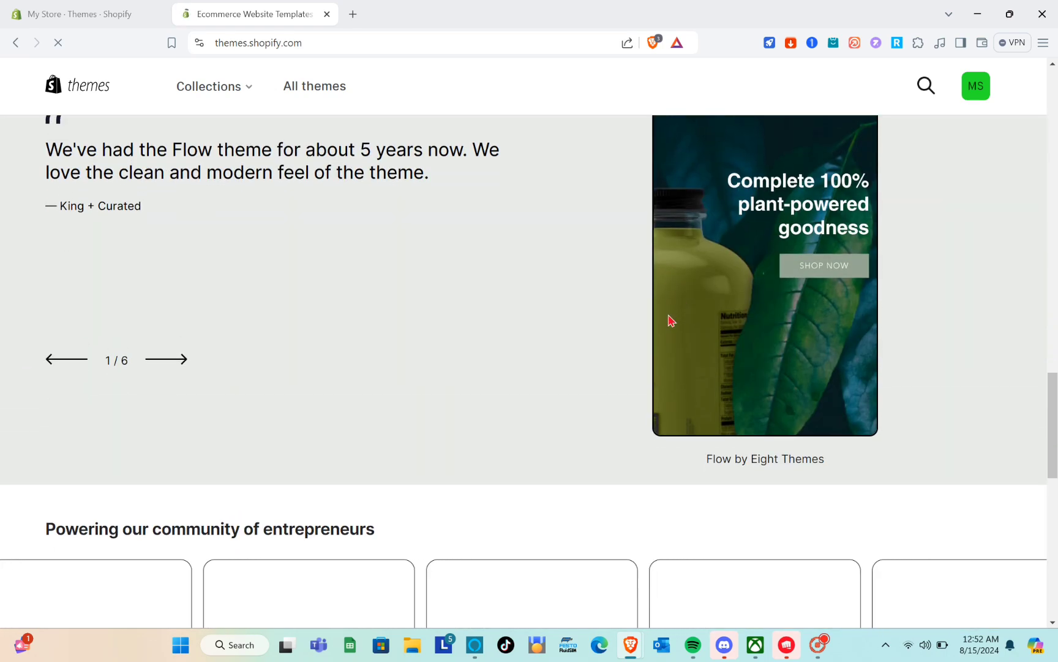
scroll(670, 321, up, 12)
scroll(669, 321, up, 6)
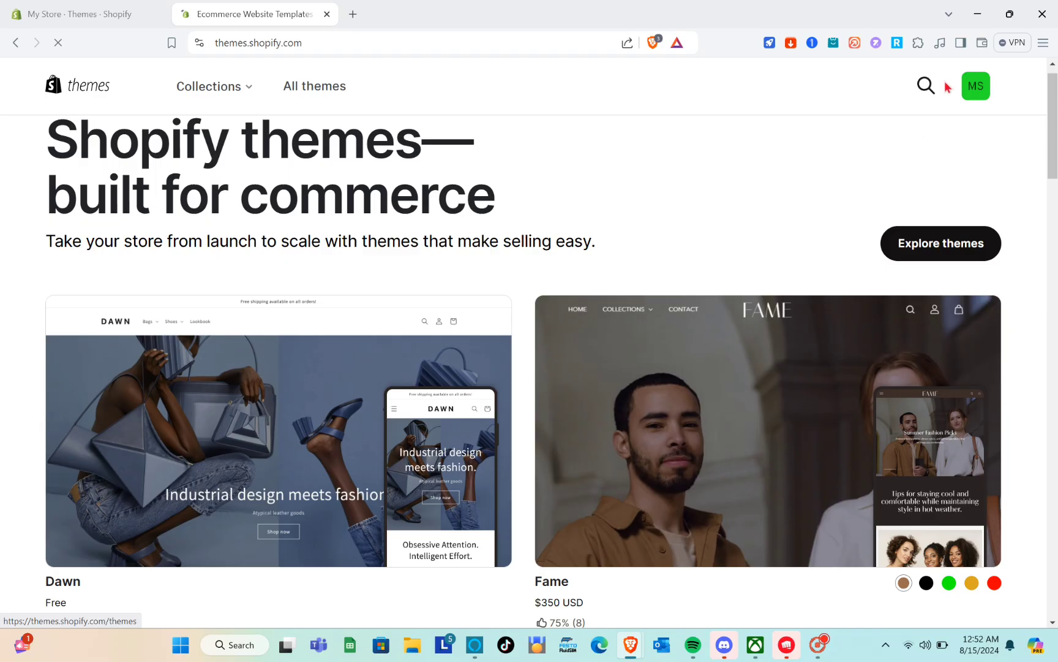
Search the theme store for 'impact' and open the Impact theme page ($380 USD)
click(925, 86)
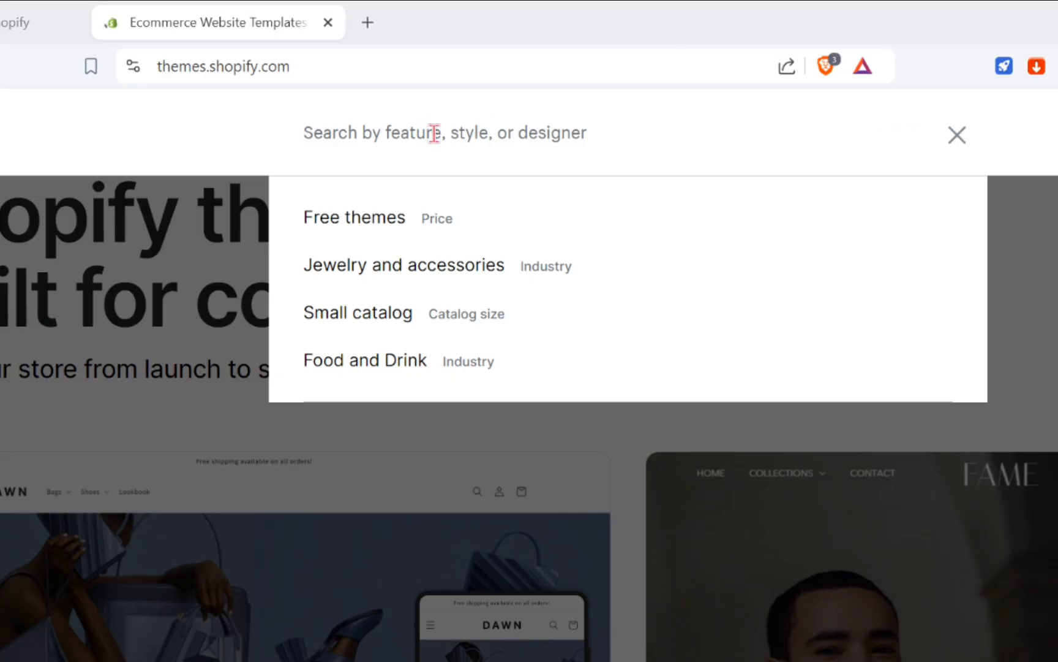
text(impact)
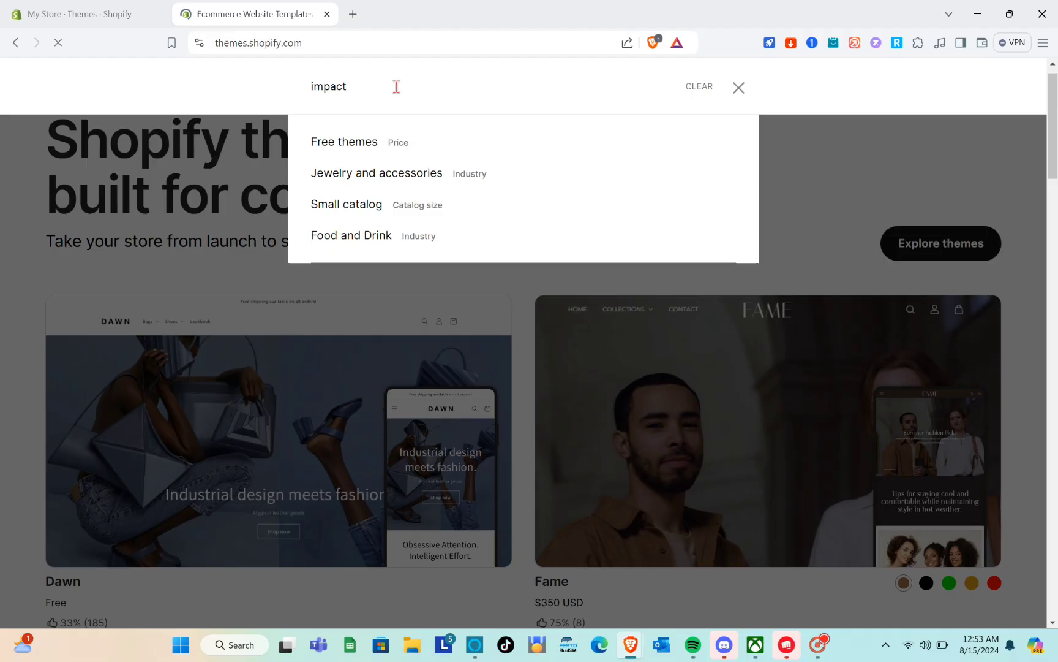
key(Return)
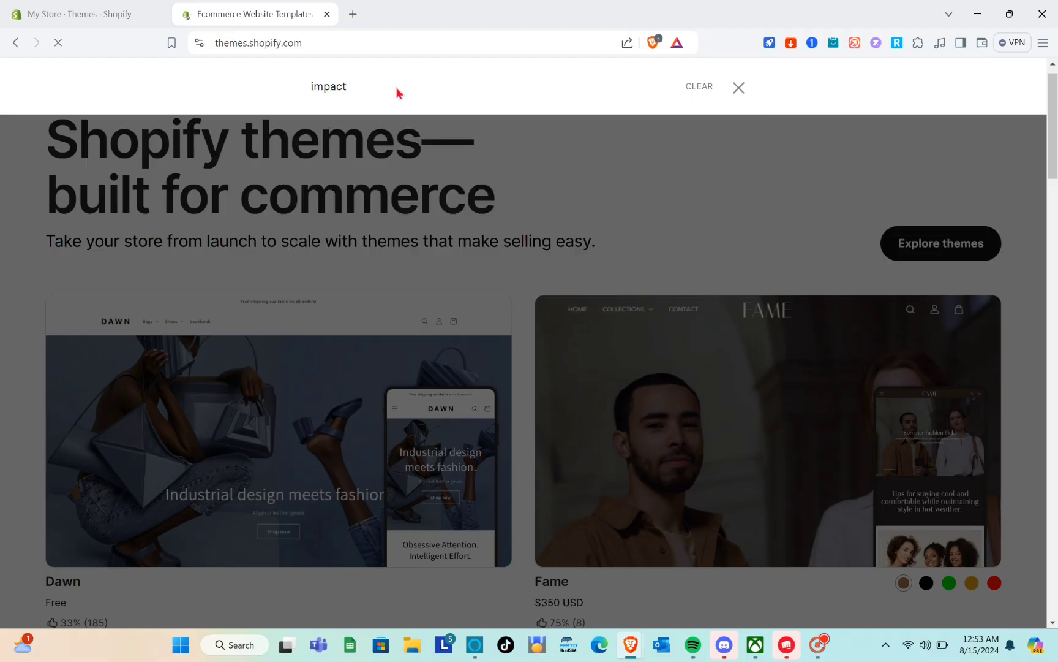
scroll(433, 414, down, 5)
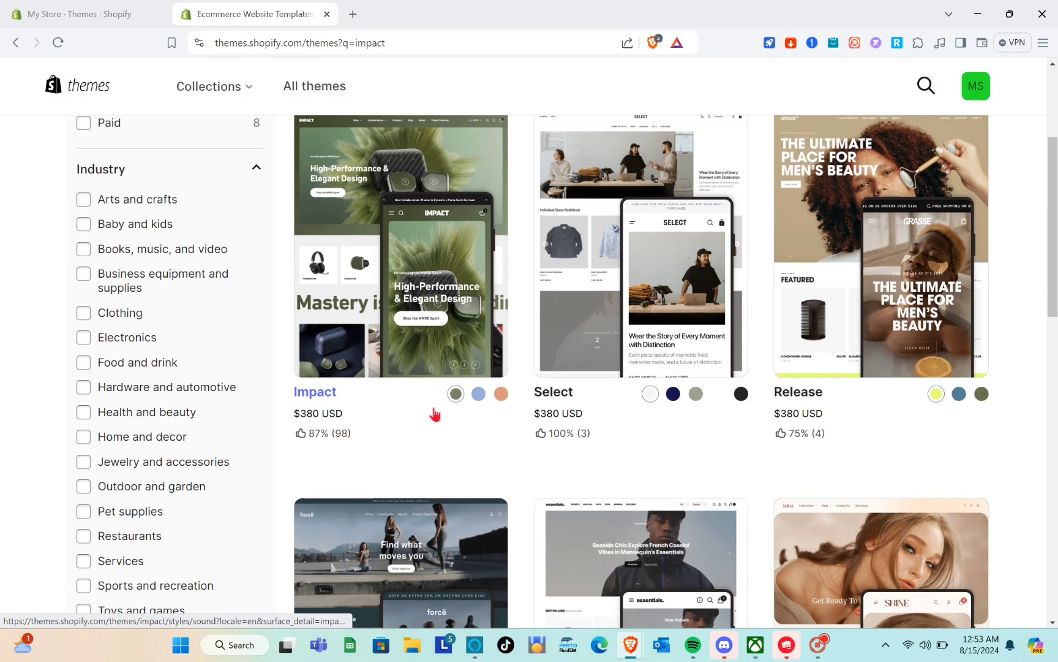
scroll(433, 414, up, 5)
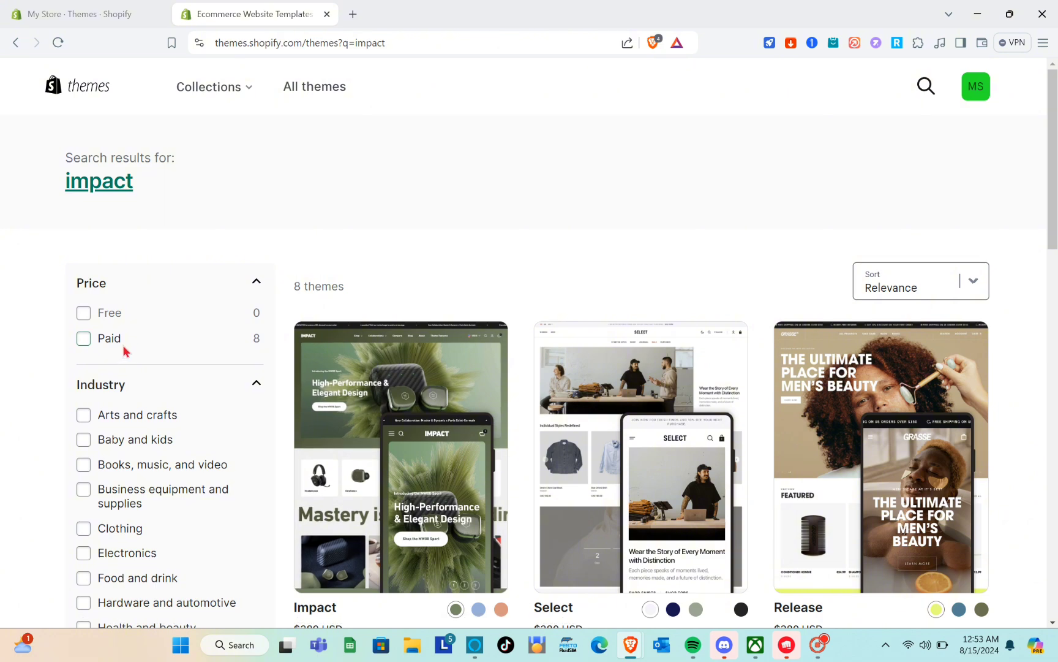
scroll(389, 431, down, 1)
scroll(389, 432, down, 3)
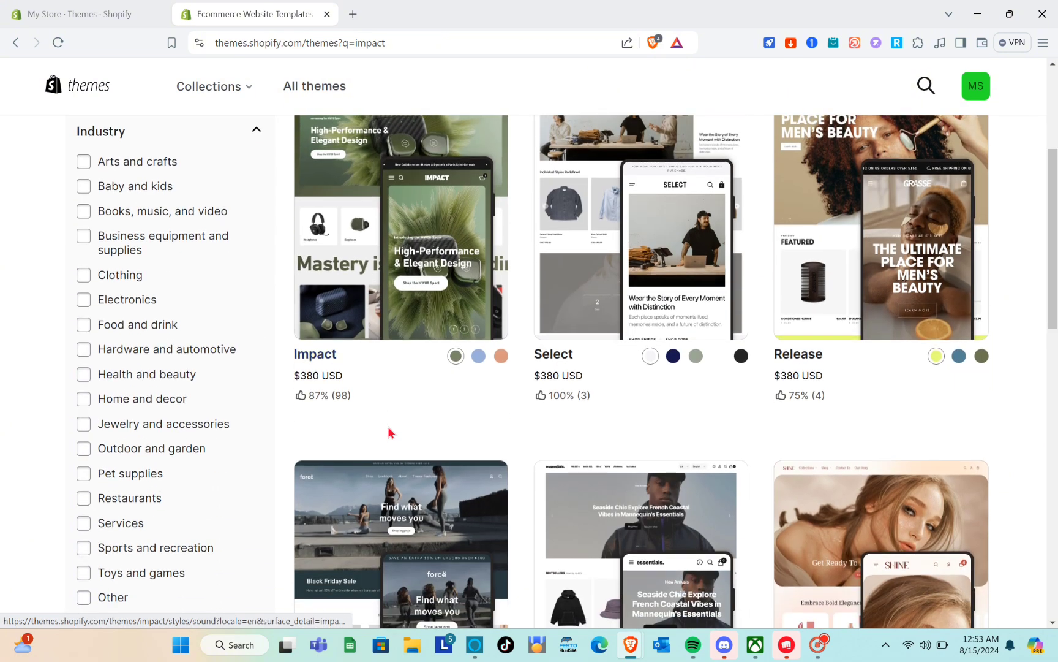
scroll(389, 432, up, 2)
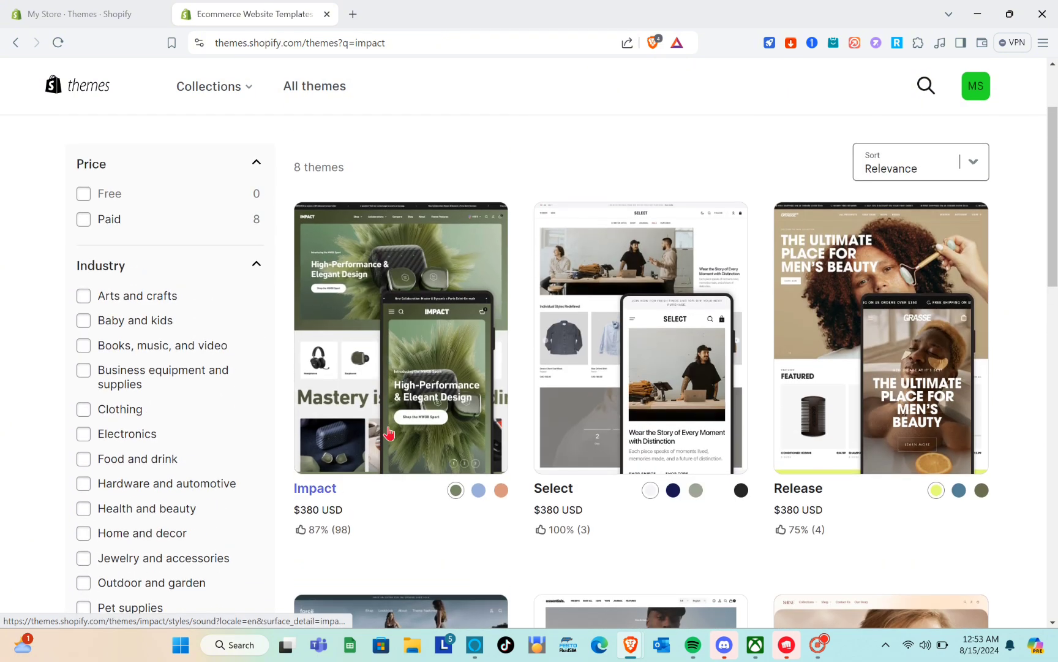
click(422, 371)
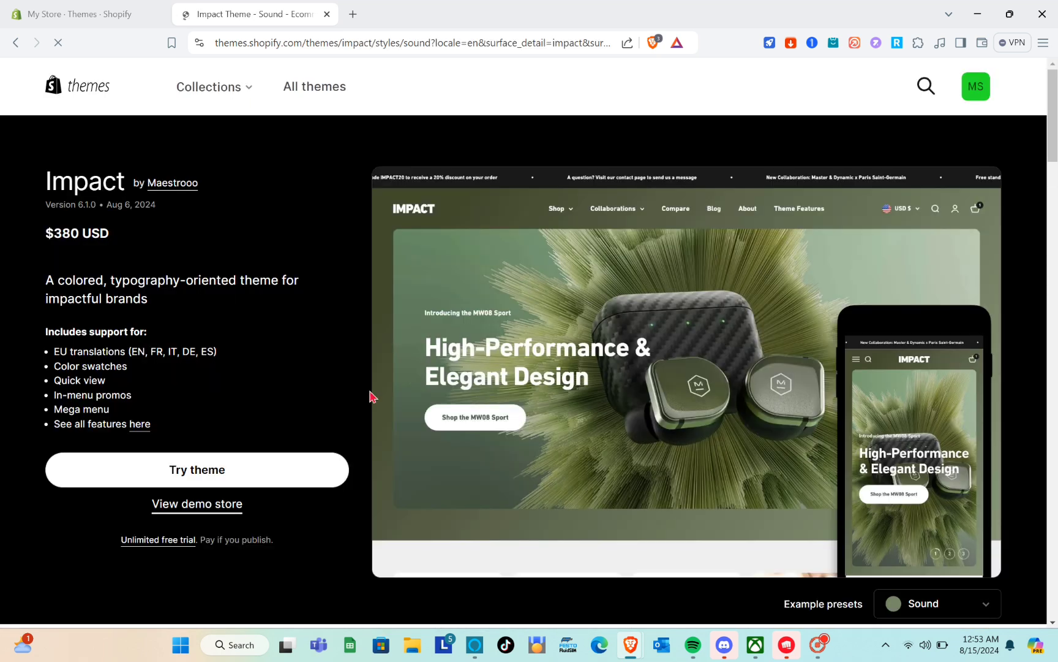
Add the Impact theme to the store through Try theme
click(194, 471)
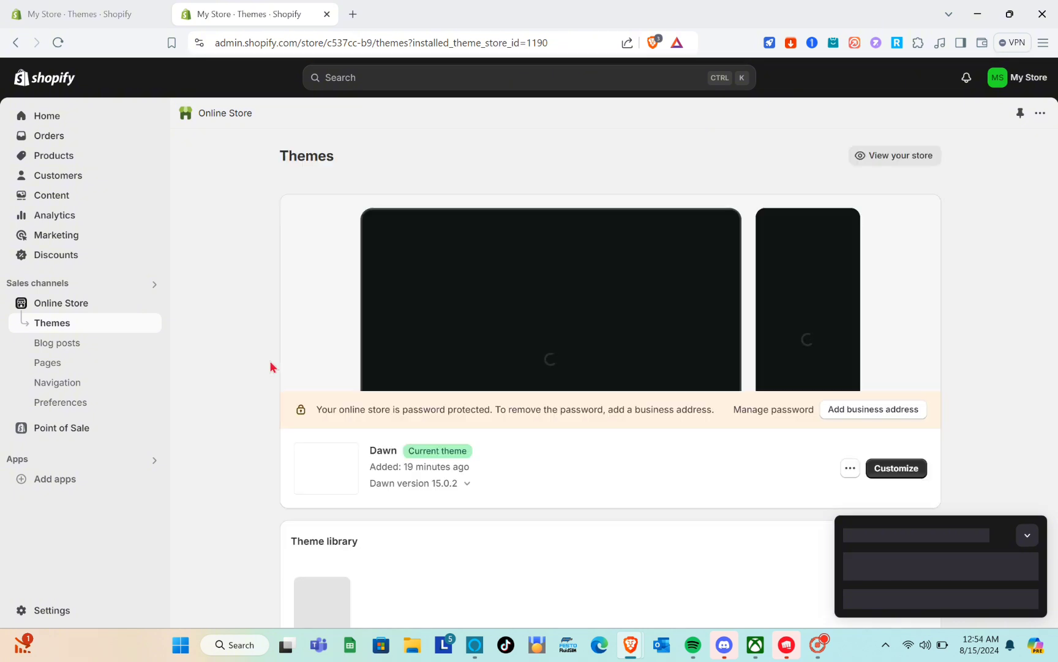
Collapse the trial reminder and start customizing the Impact theme in the editor
click(1028, 535)
scroll(677, 416, down, 6)
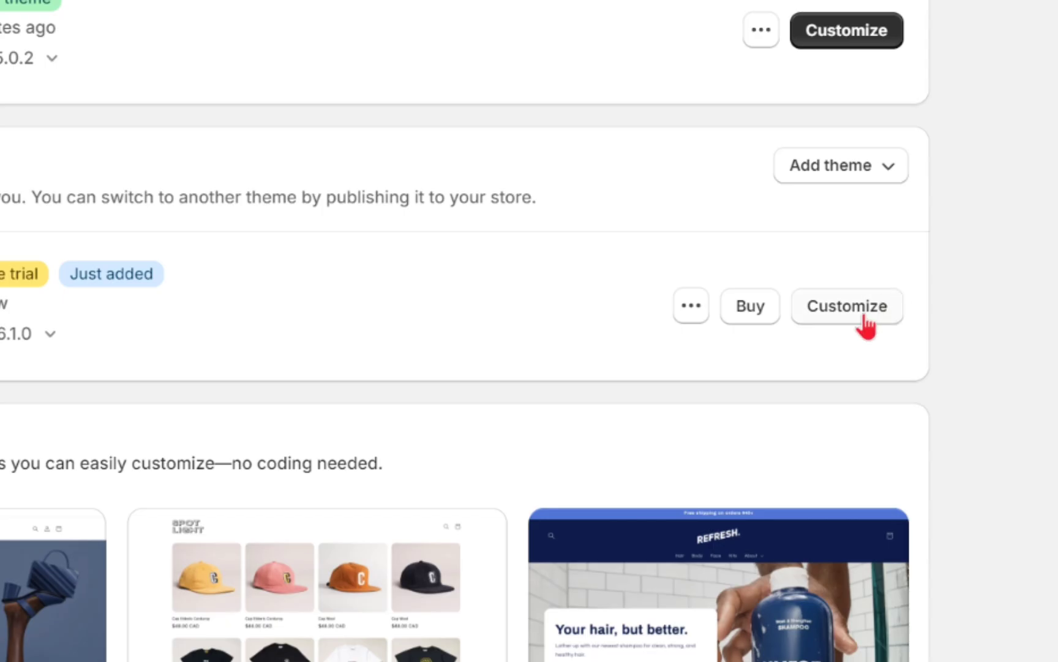
click(903, 278)
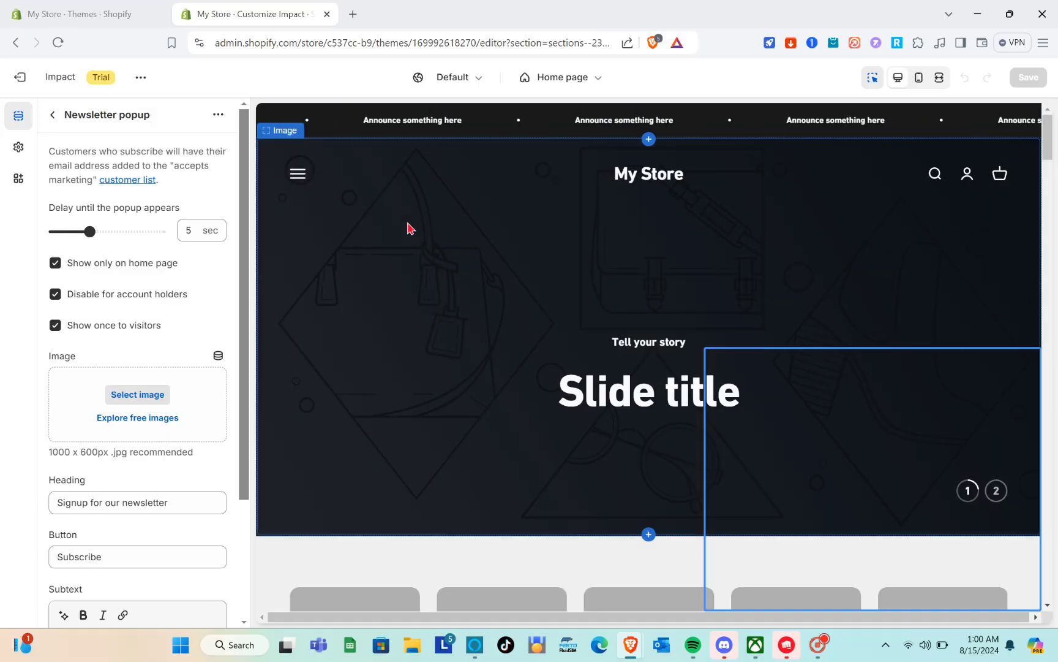
scroll(412, 228, down, 10)
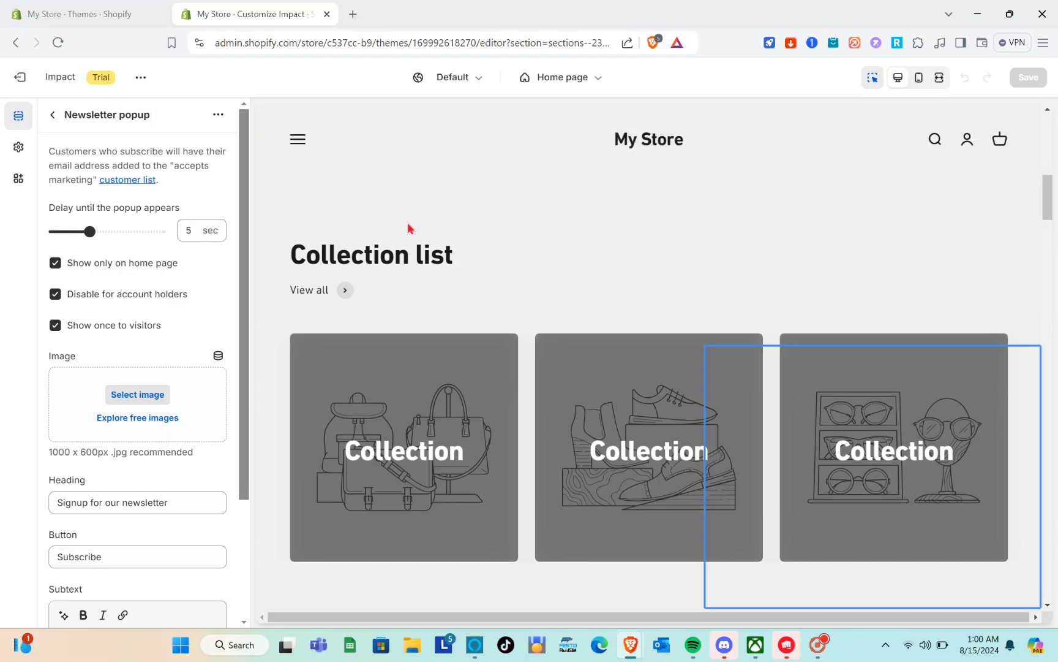
scroll(409, 228, down, 15)
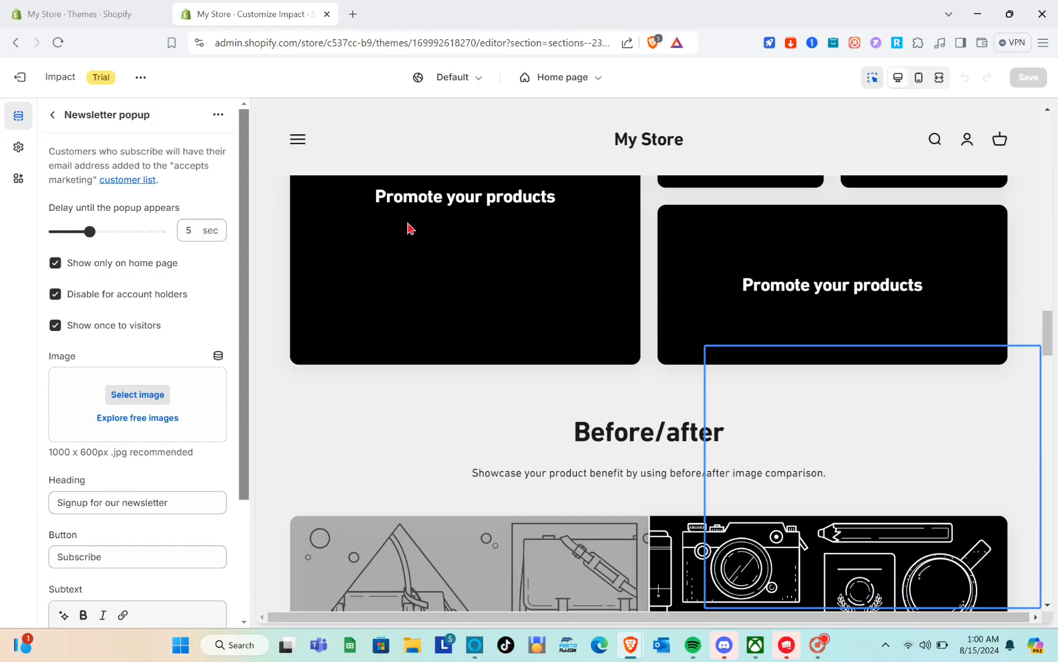
scroll(410, 228, down, 6)
scroll(409, 228, up, 12)
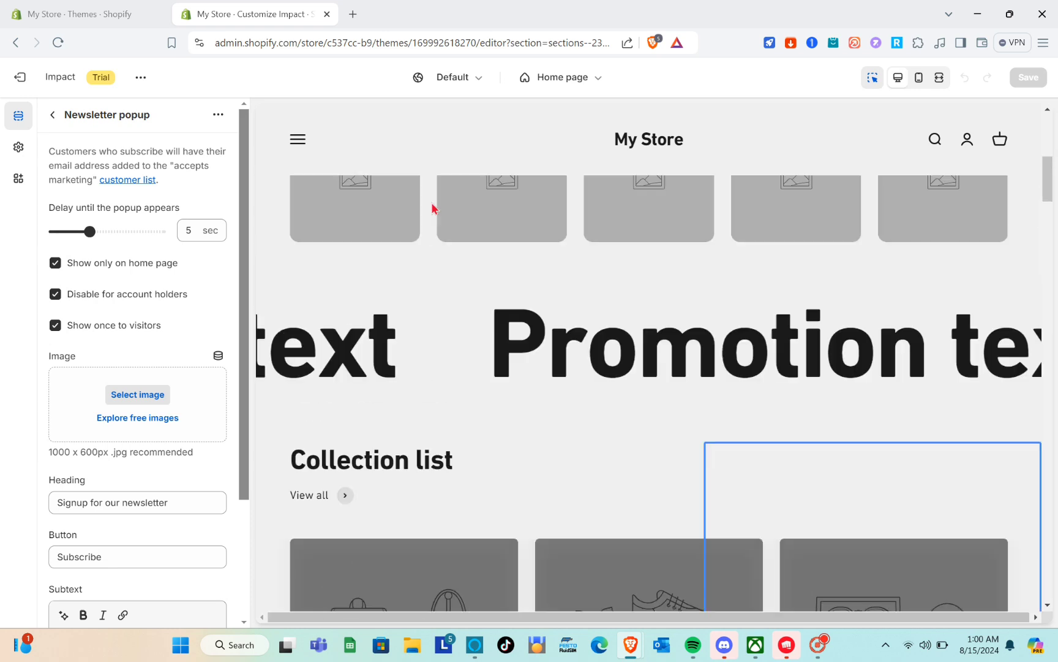
Switch the editor's page selector from Products back to the Home page
click(599, 81)
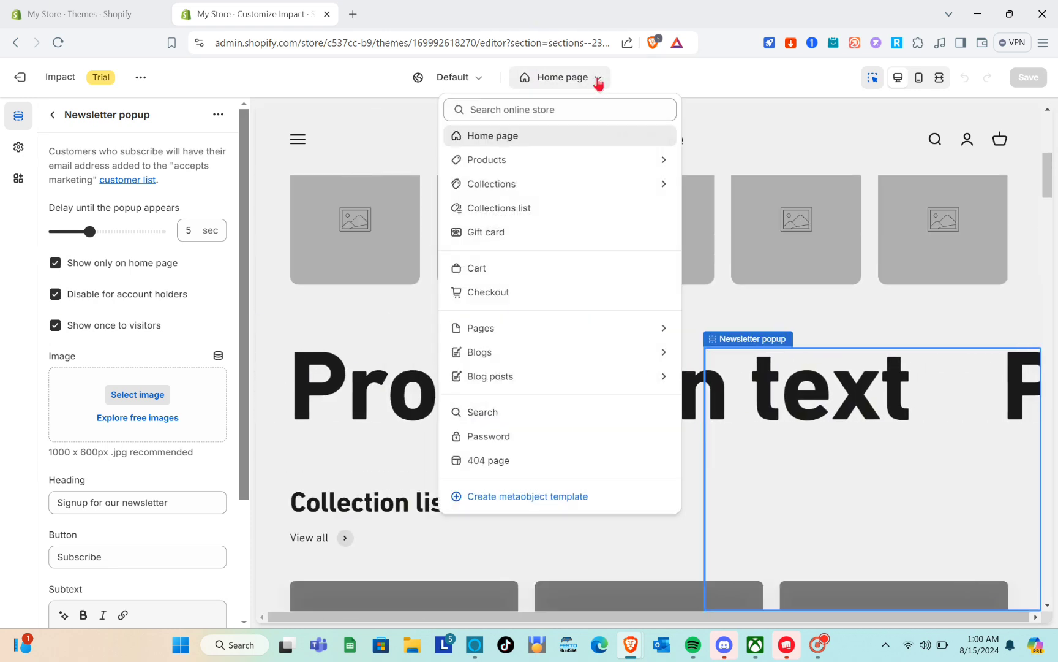
click(490, 162)
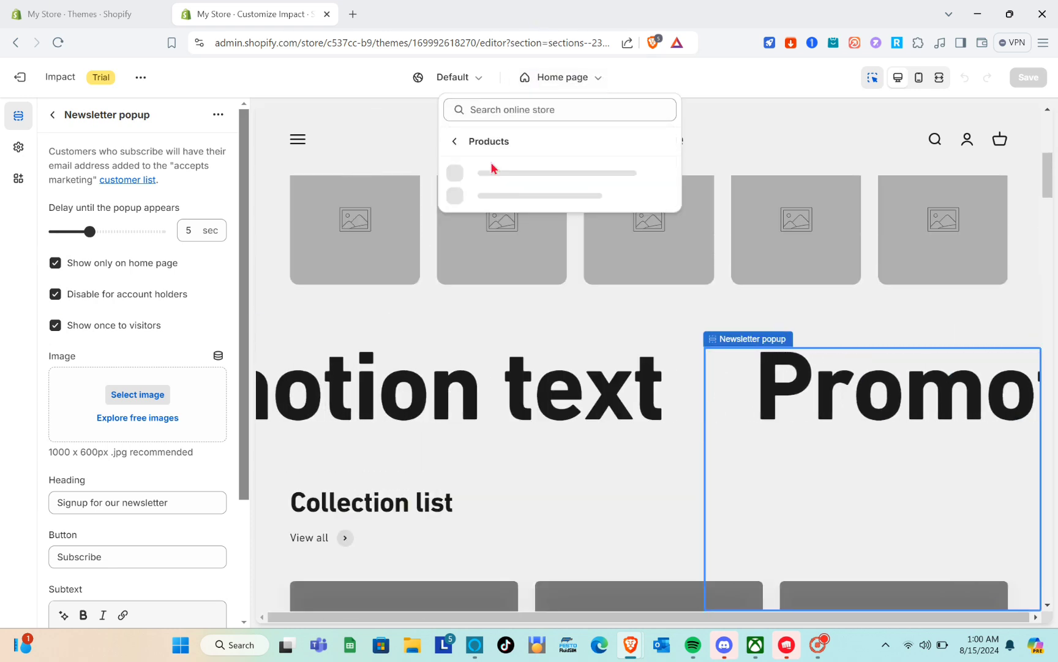
click(456, 145)
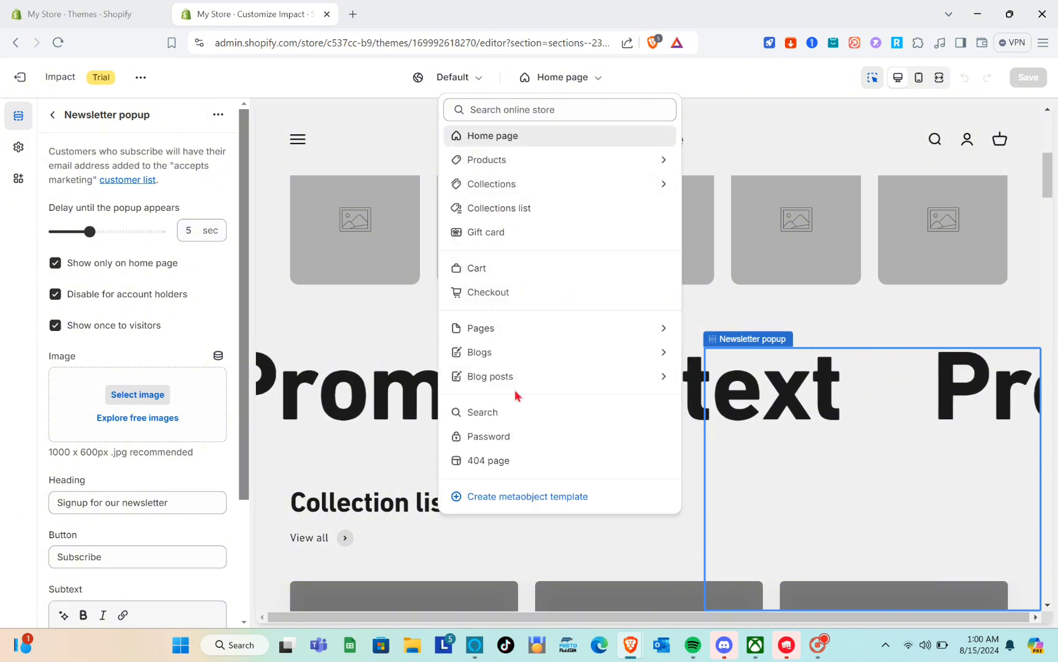
click(499, 145)
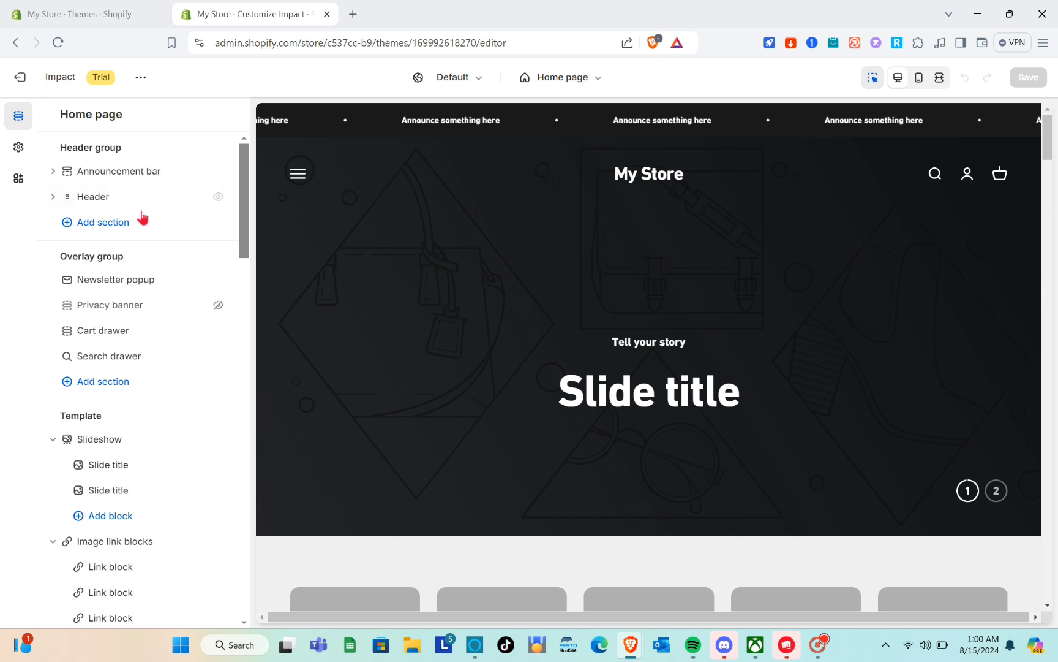
Enable the sticky announcement bar and set its scrolling speed to 13 s
click(117, 177)
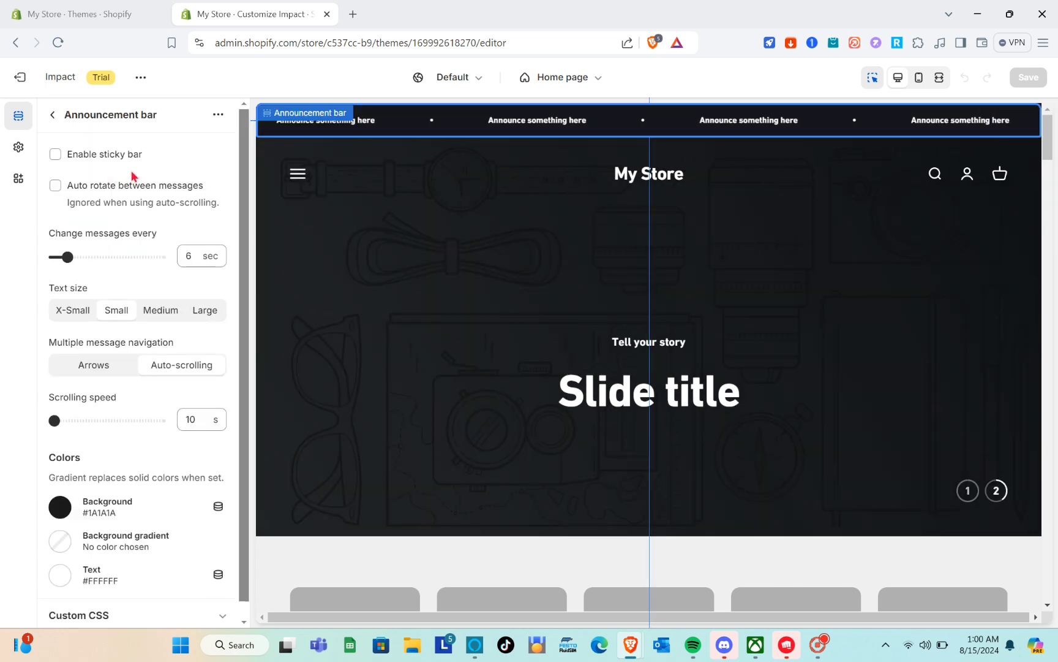
click(58, 156)
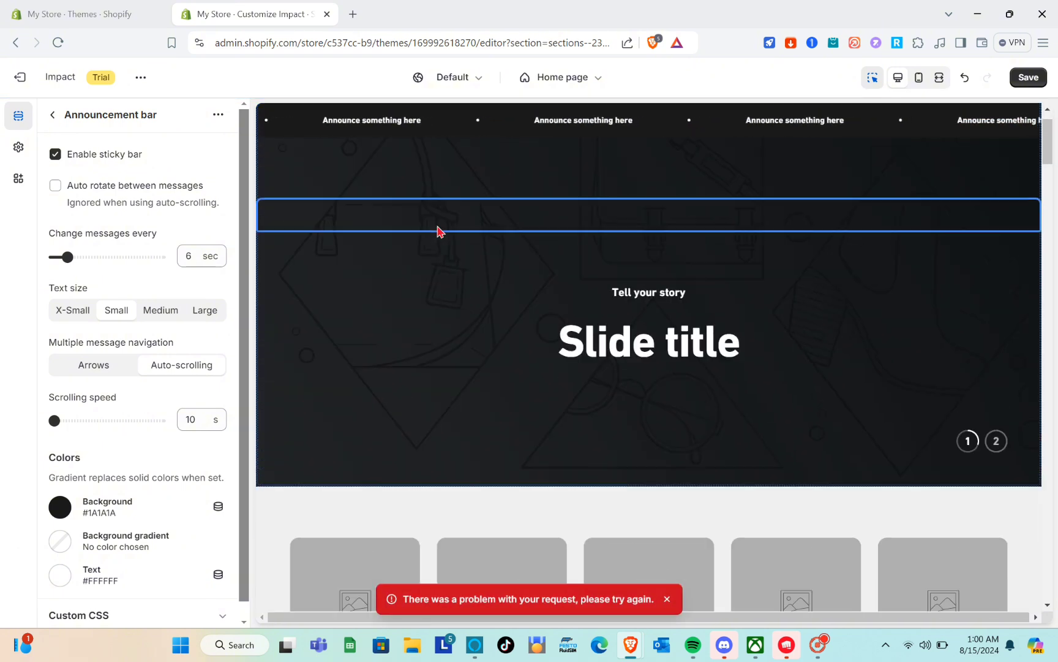
click(56, 157)
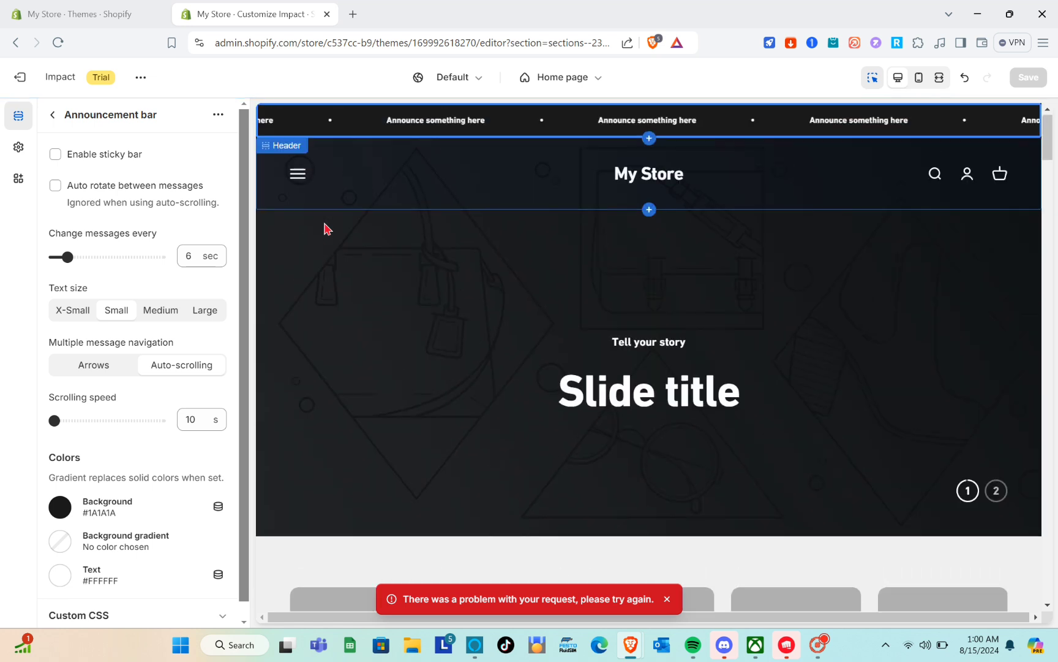
click(54, 155)
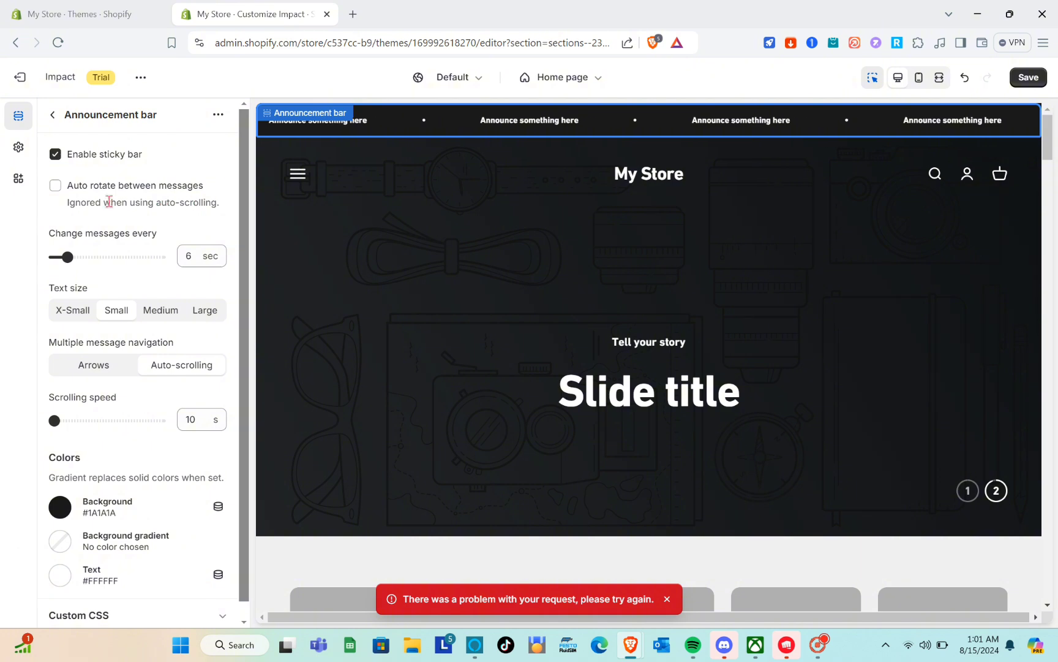
click(55, 186)
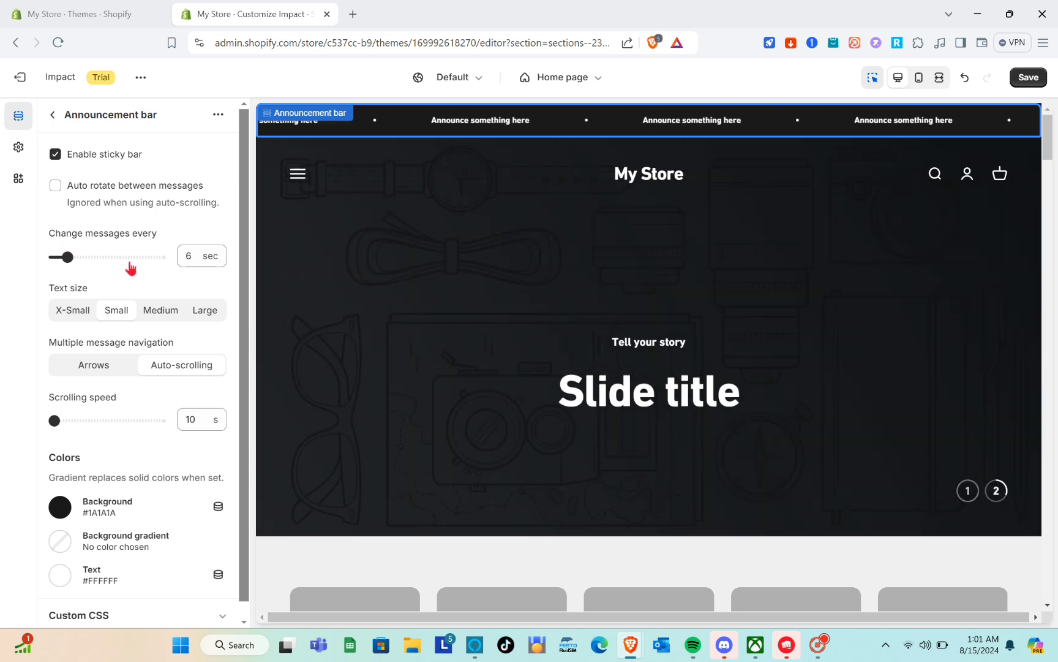
scroll(102, 270, down, 1)
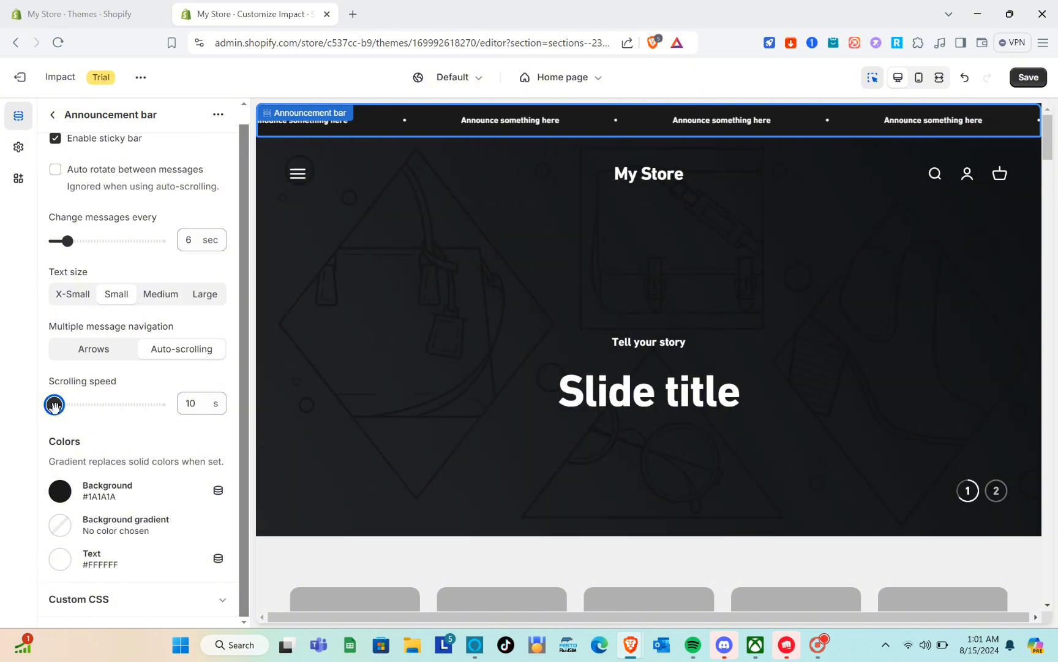
drag(54, 404, 71, 404)
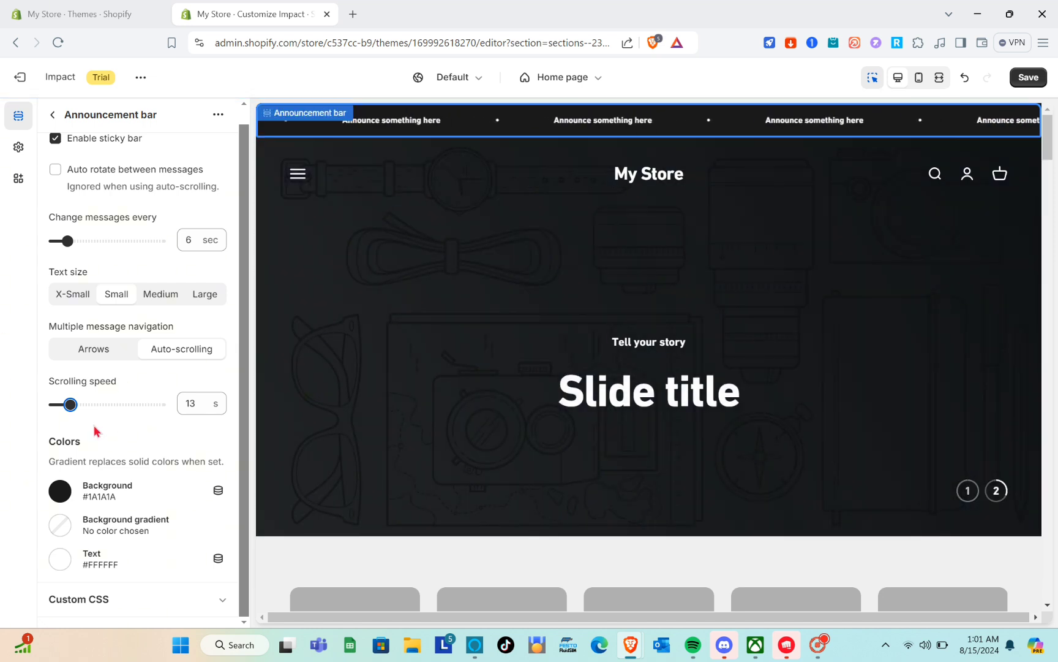
Check the announcement bar's background, gradient and text colours, leaving them unchanged
click(60, 492)
click(60, 491)
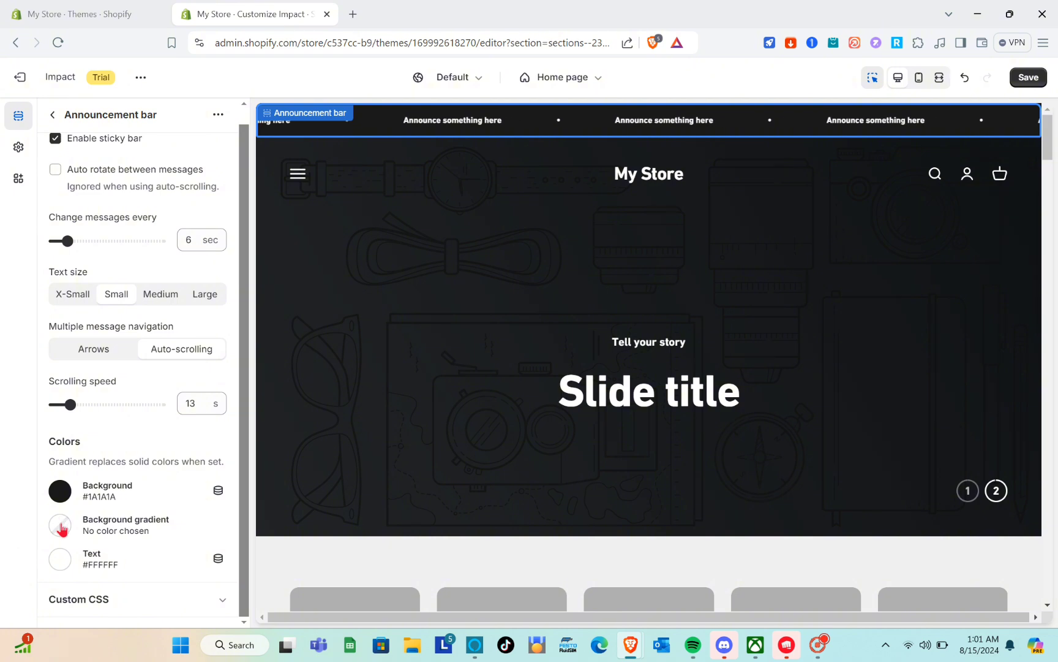
click(60, 525)
click(61, 526)
click(60, 558)
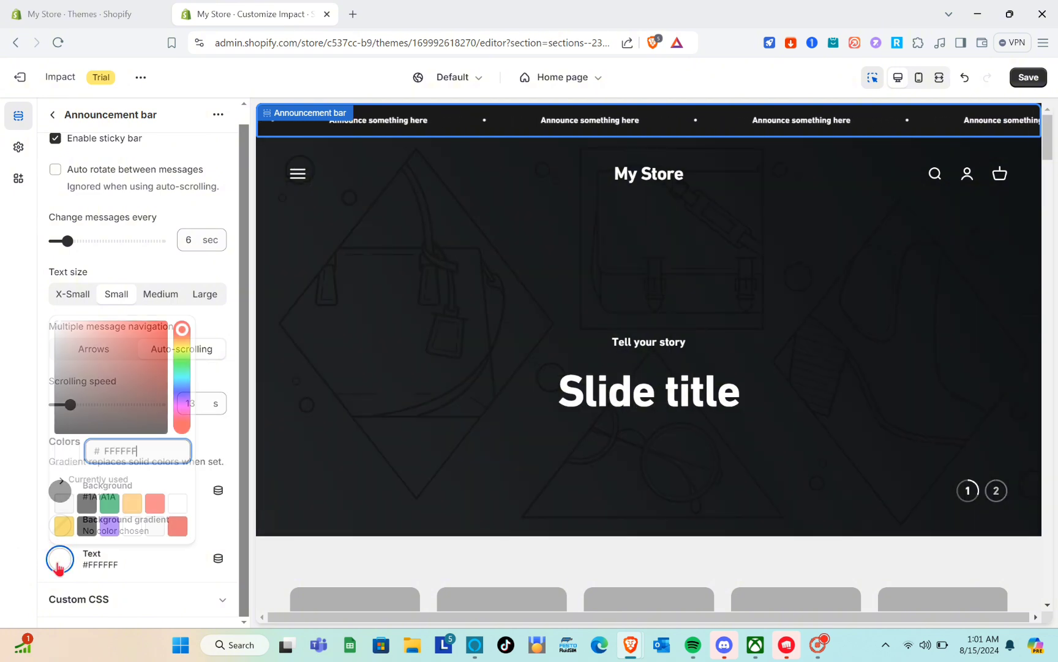
click(60, 559)
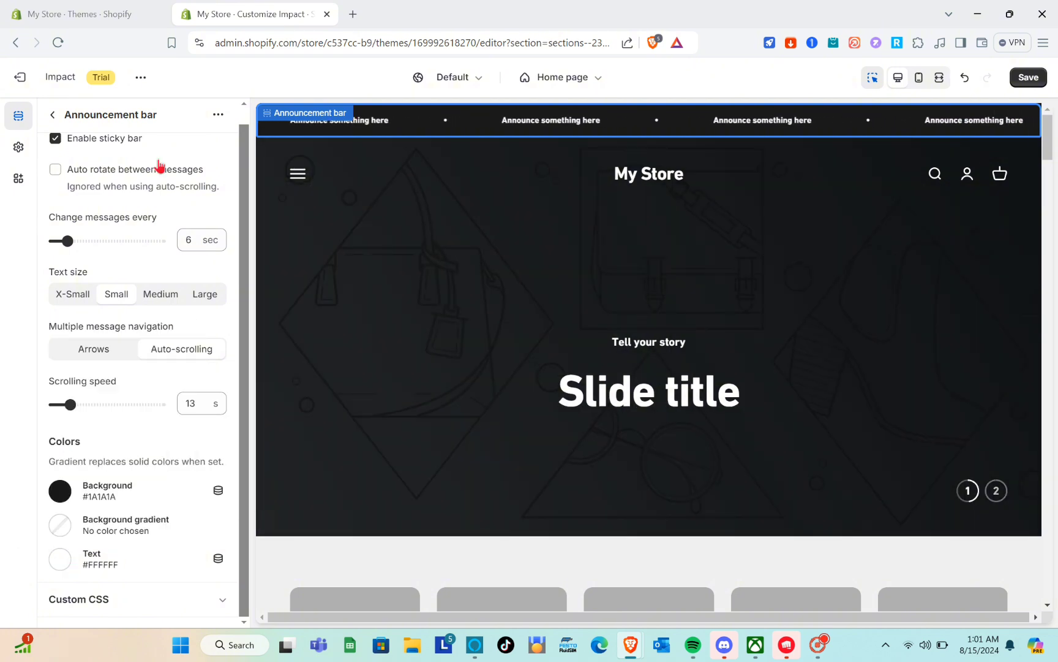
On the Home page section list, toggle Header and Newsletter popup visibility off and back on
click(53, 116)
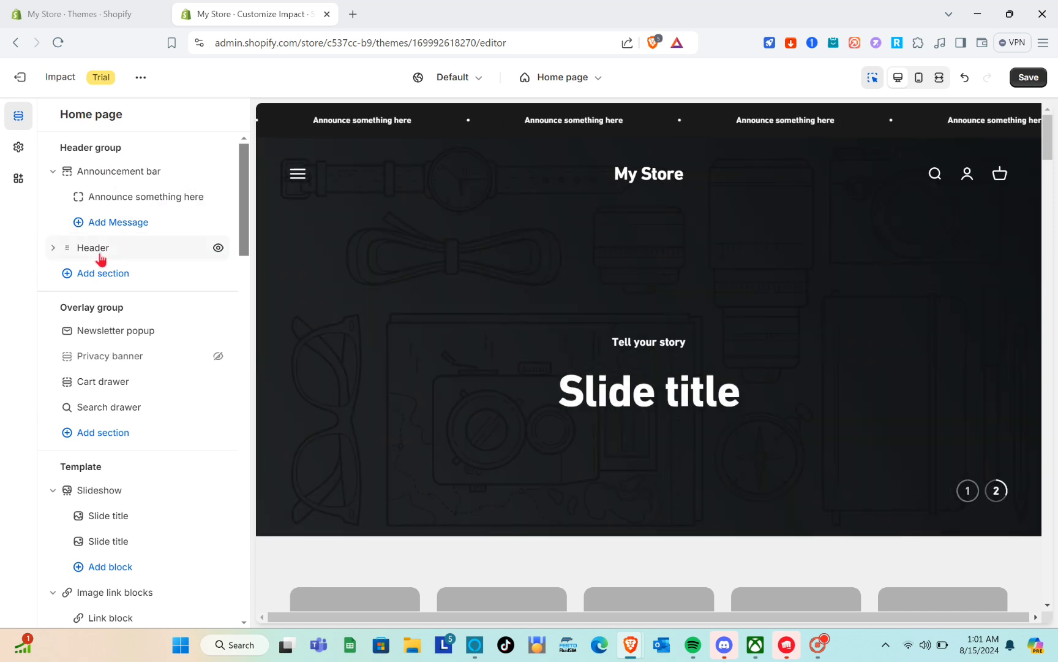
click(217, 248)
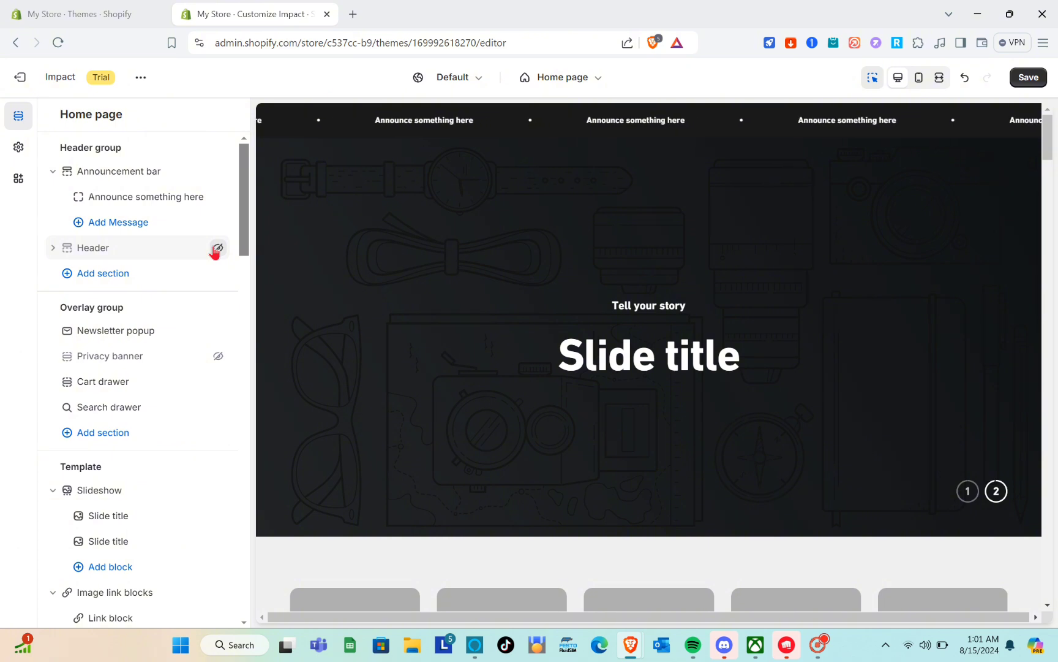
click(217, 248)
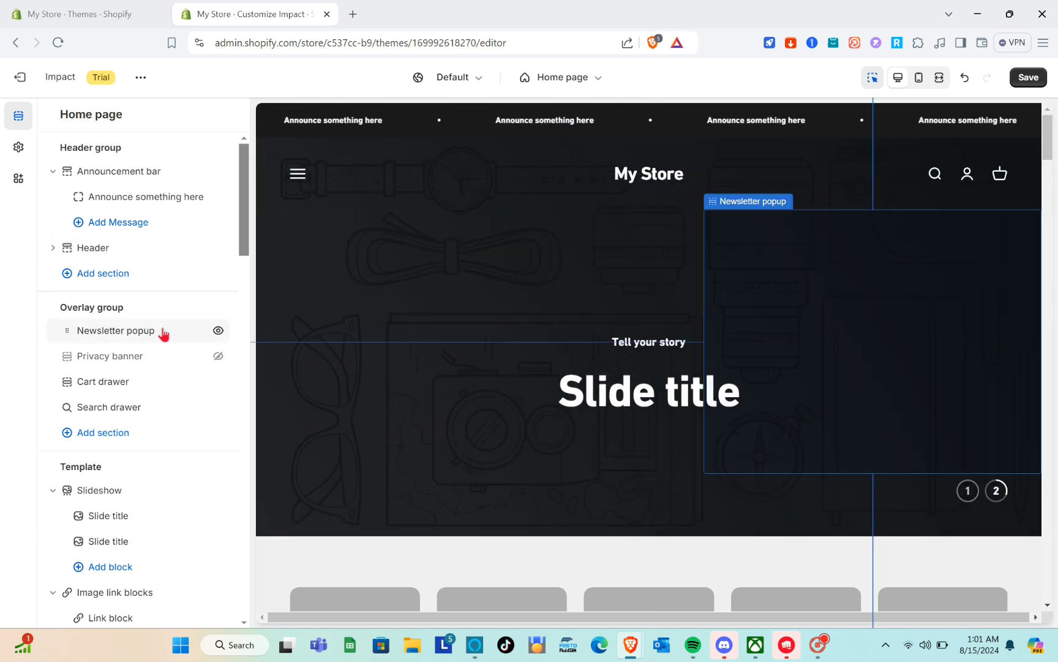
click(214, 332)
click(215, 332)
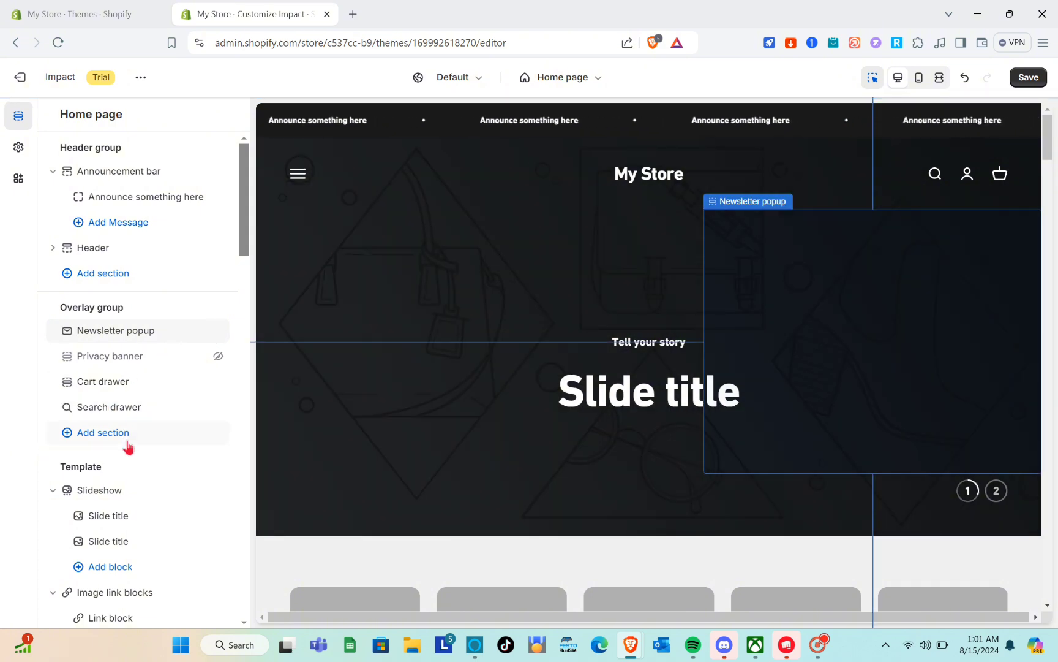
scroll(147, 428, down, 5)
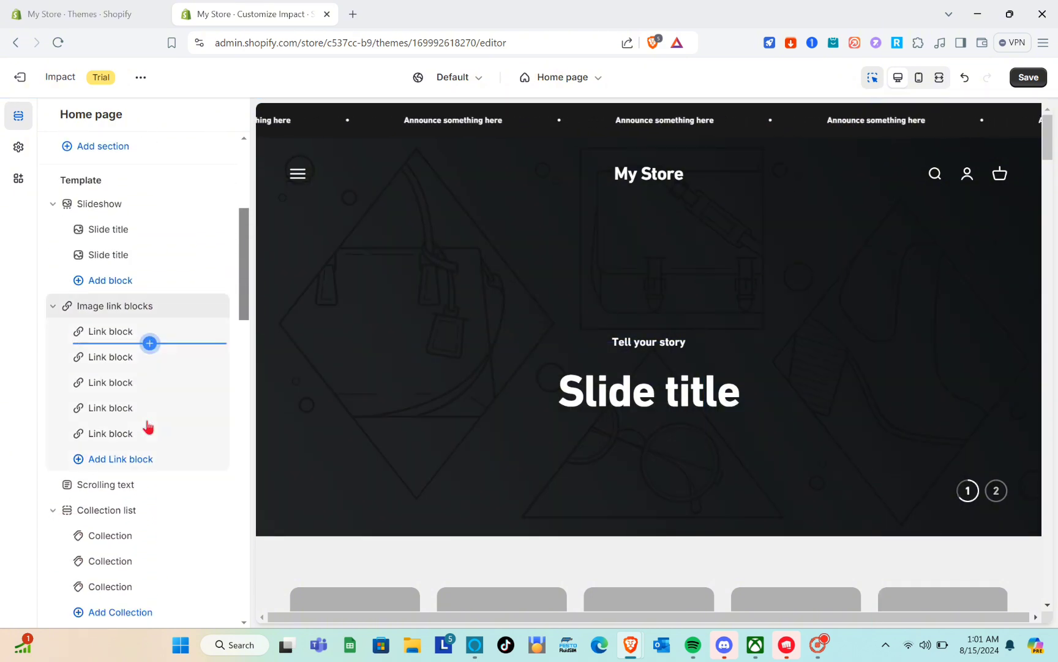
scroll(147, 429, up, 1)
scroll(147, 429, up, 1)
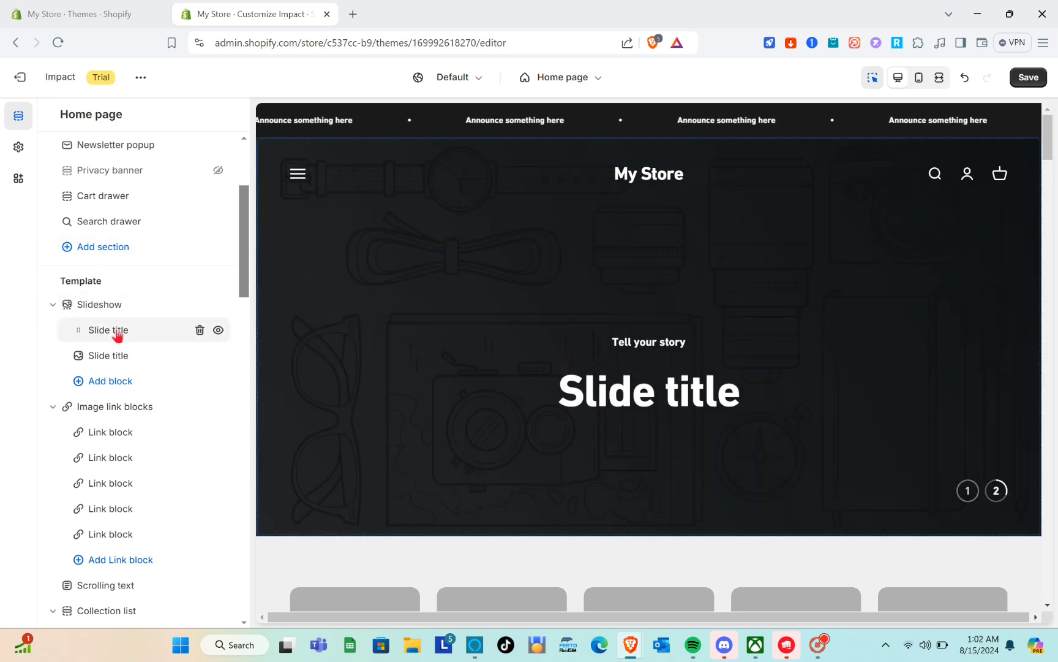
Open the second slideshow slide's Image settings (780 px content width, Middle center)
click(116, 331)
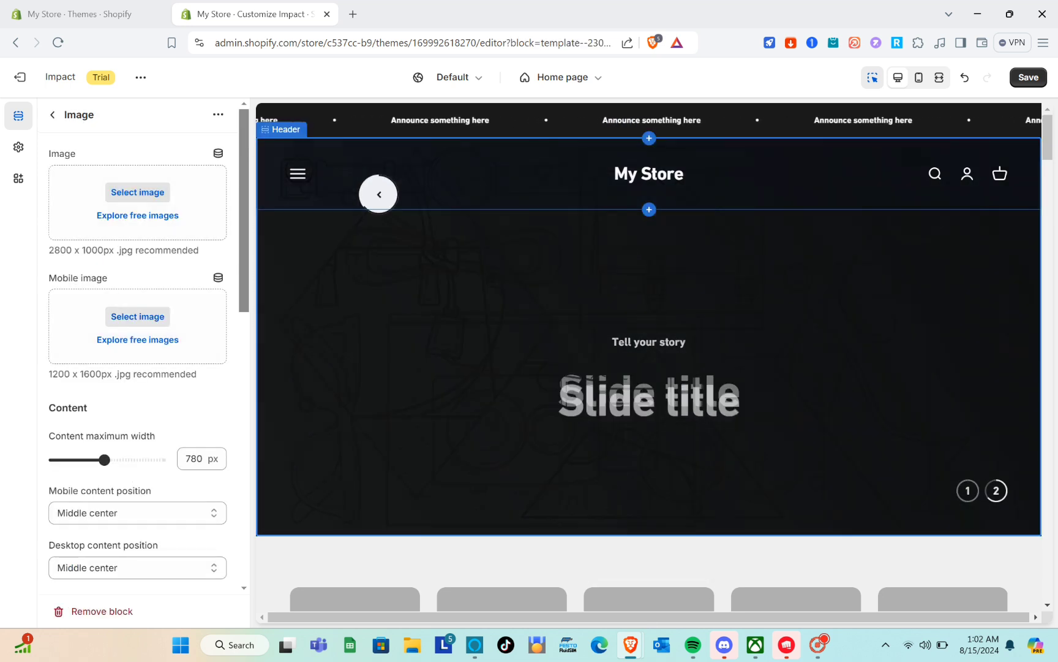
click(297, 174)
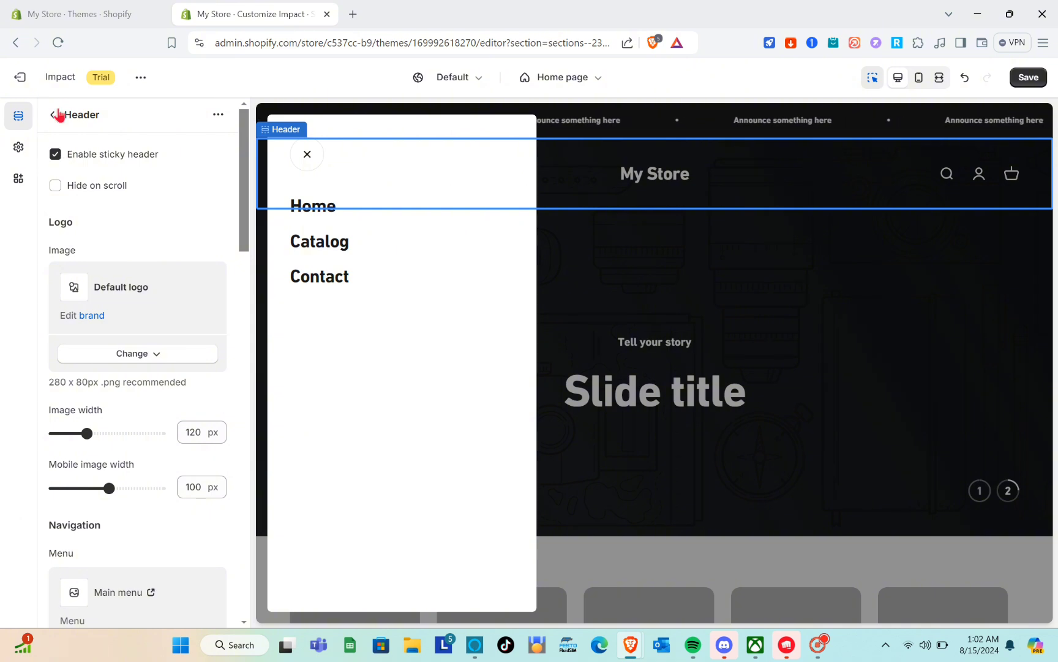
click(54, 115)
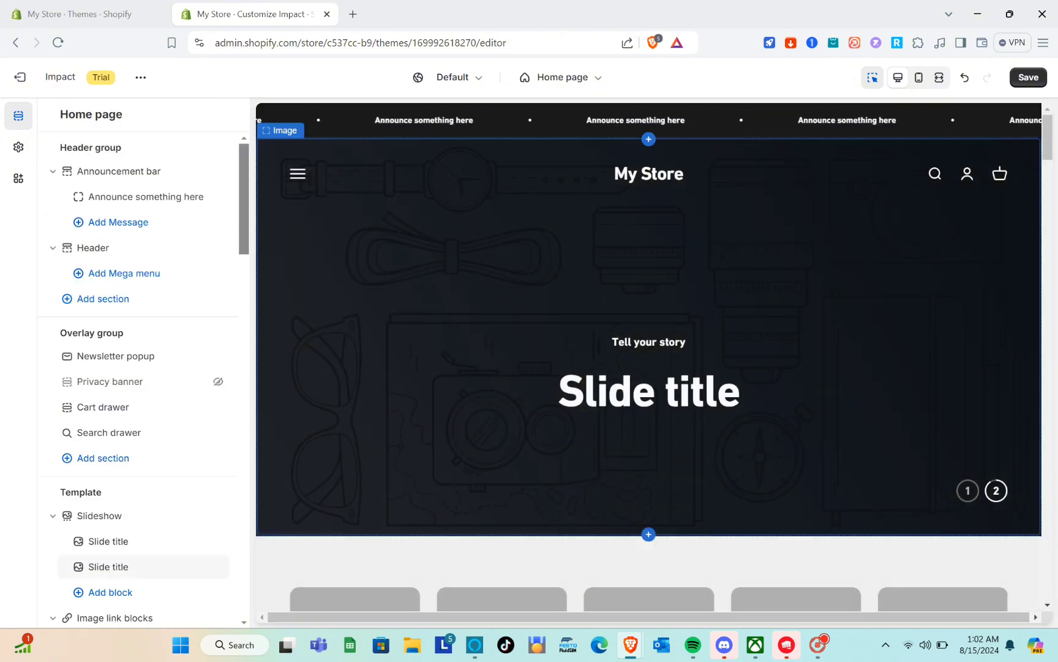
click(467, 190)
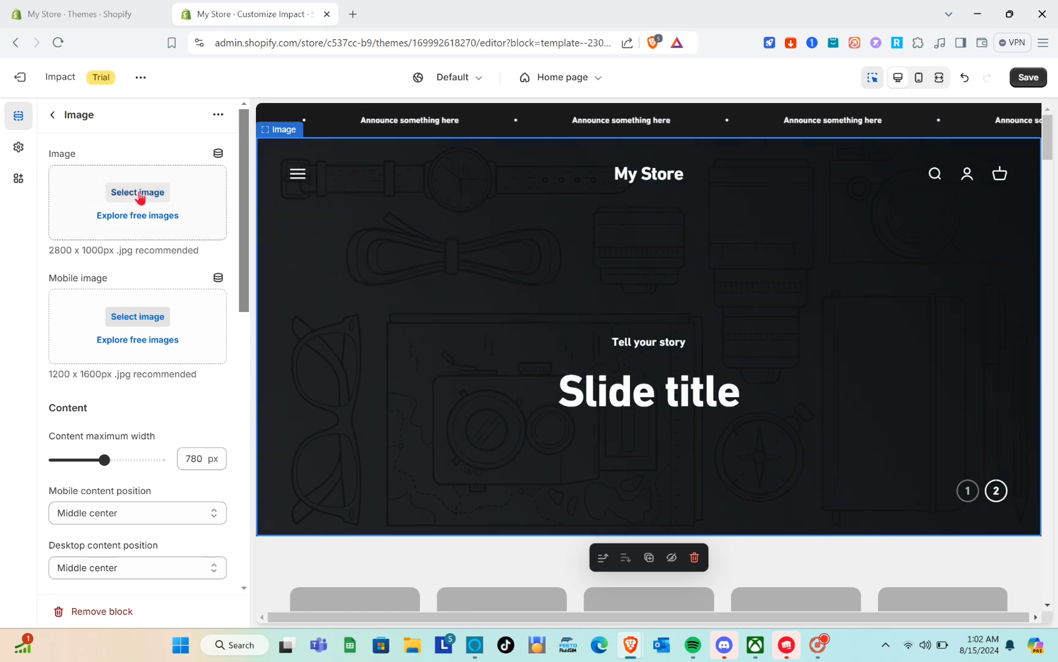
click(144, 217)
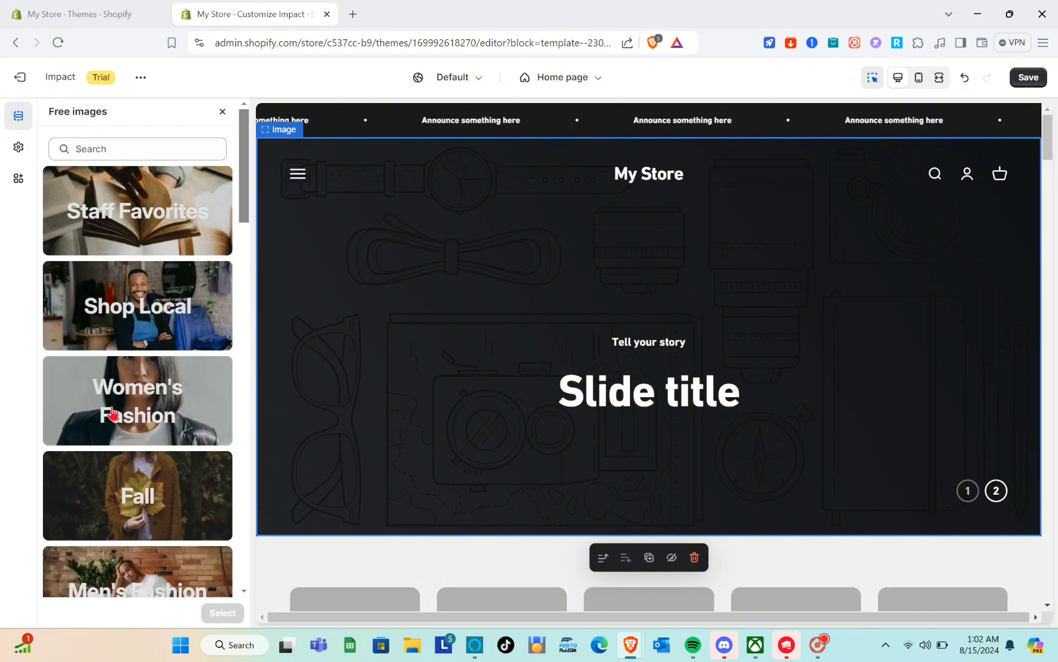
scroll(114, 404, down, 2)
click(140, 290)
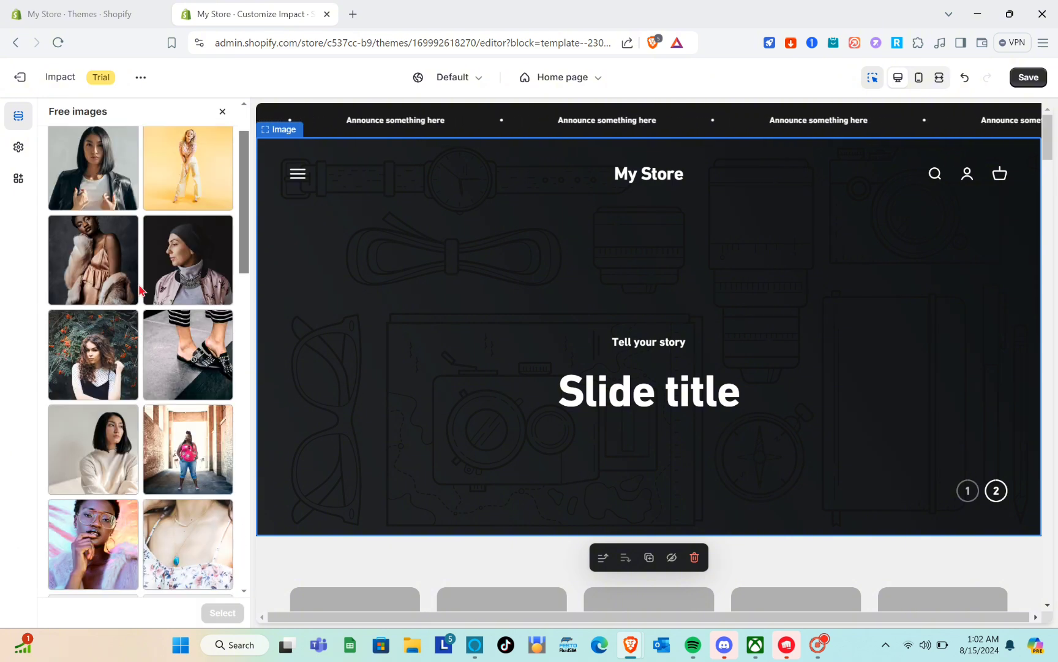
click(189, 286)
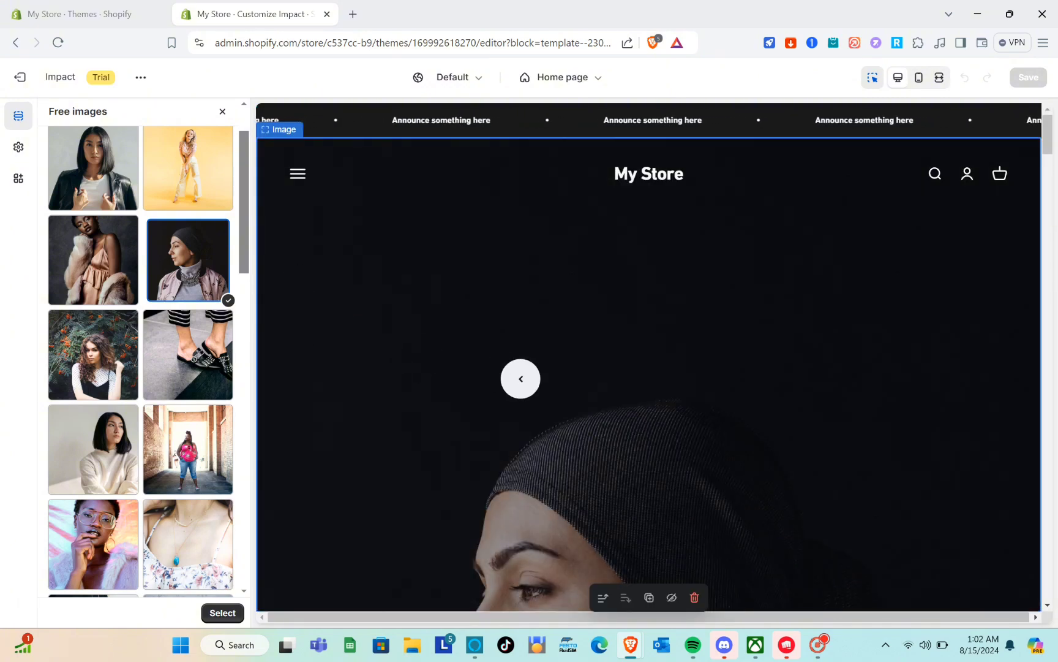
scroll(520, 306, down, 5)
scroll(536, 431, down, 5)
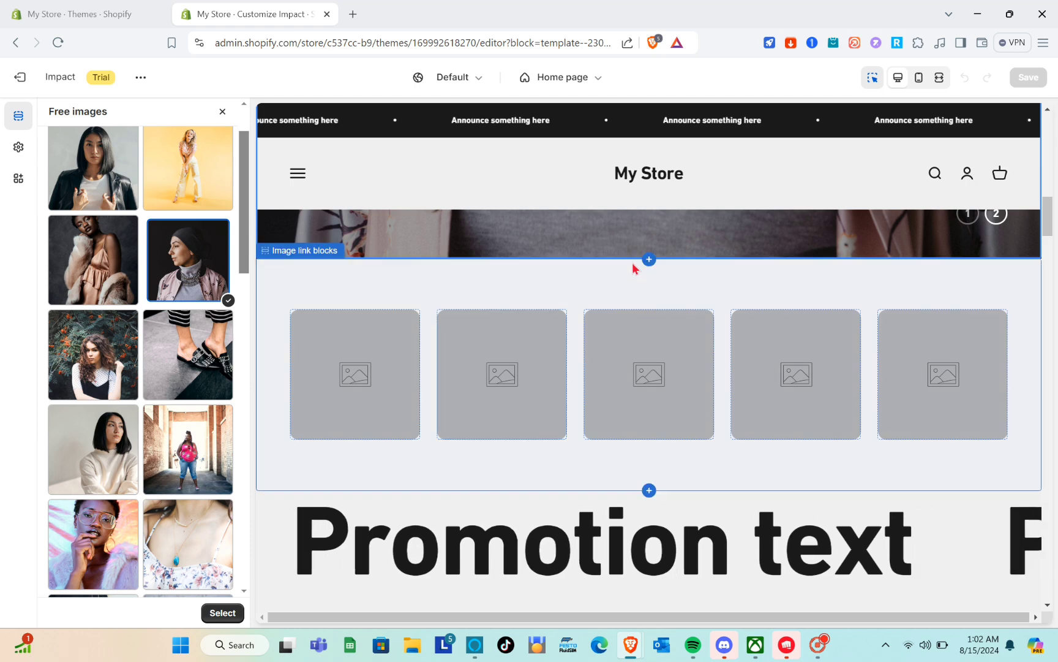
scroll(421, 323, up, 5)
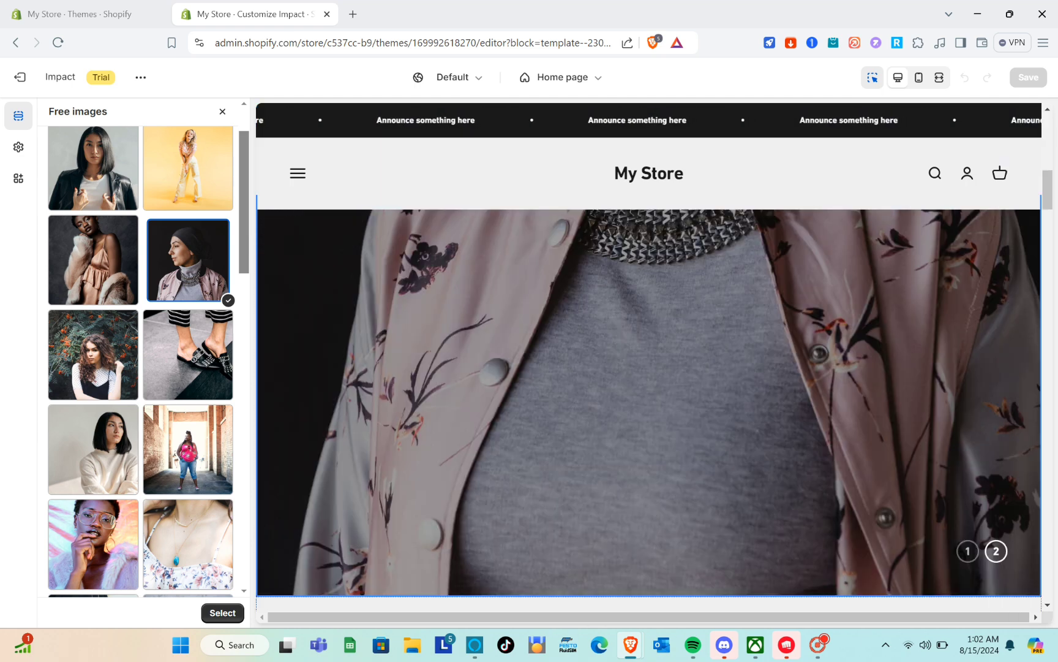
click(222, 112)
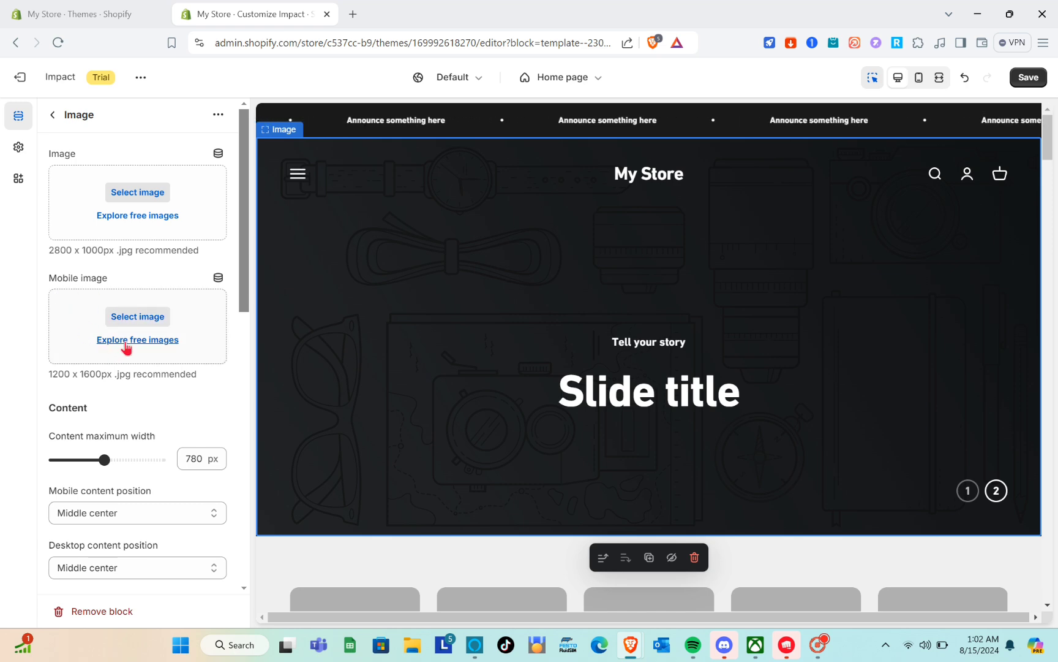
From the Home page section list, add a Mega menu block under Header
click(49, 117)
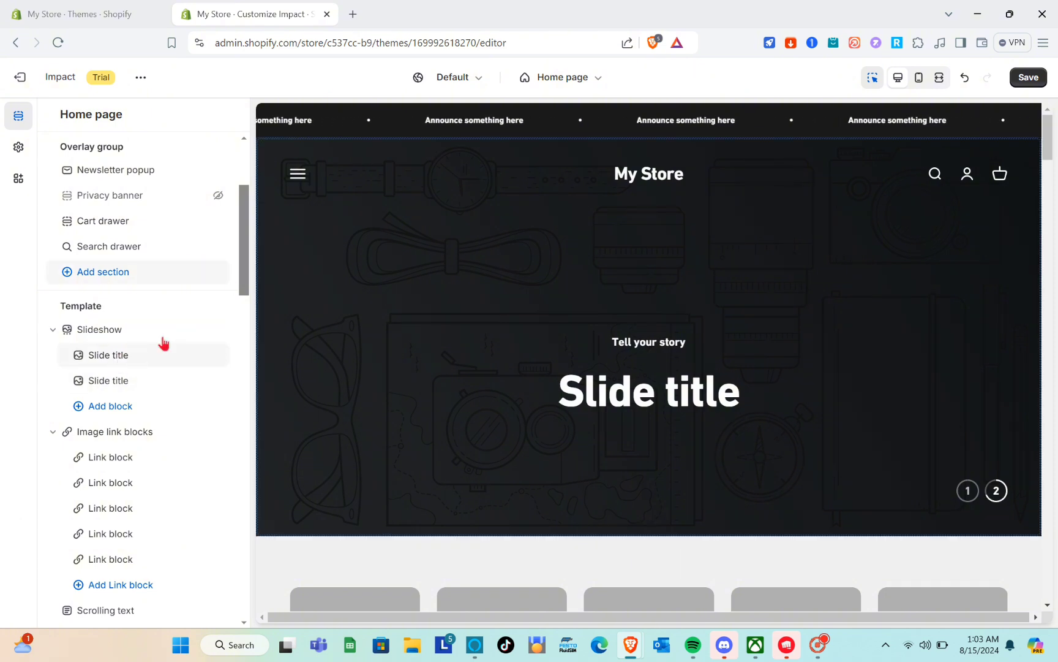
scroll(78, 366, down, 12)
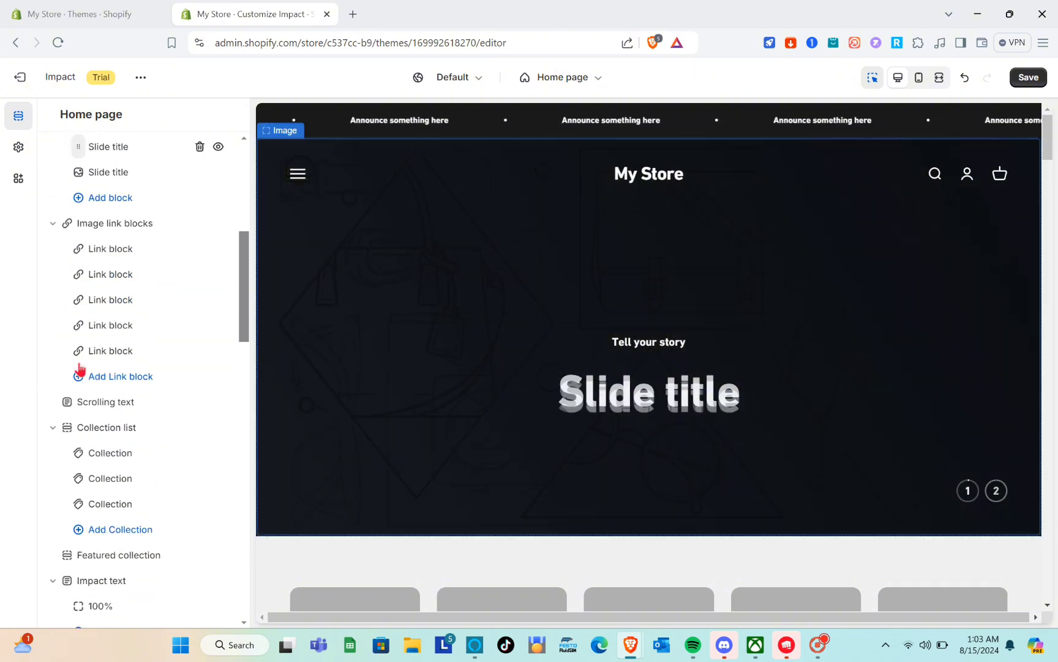
scroll(80, 367, down, 5)
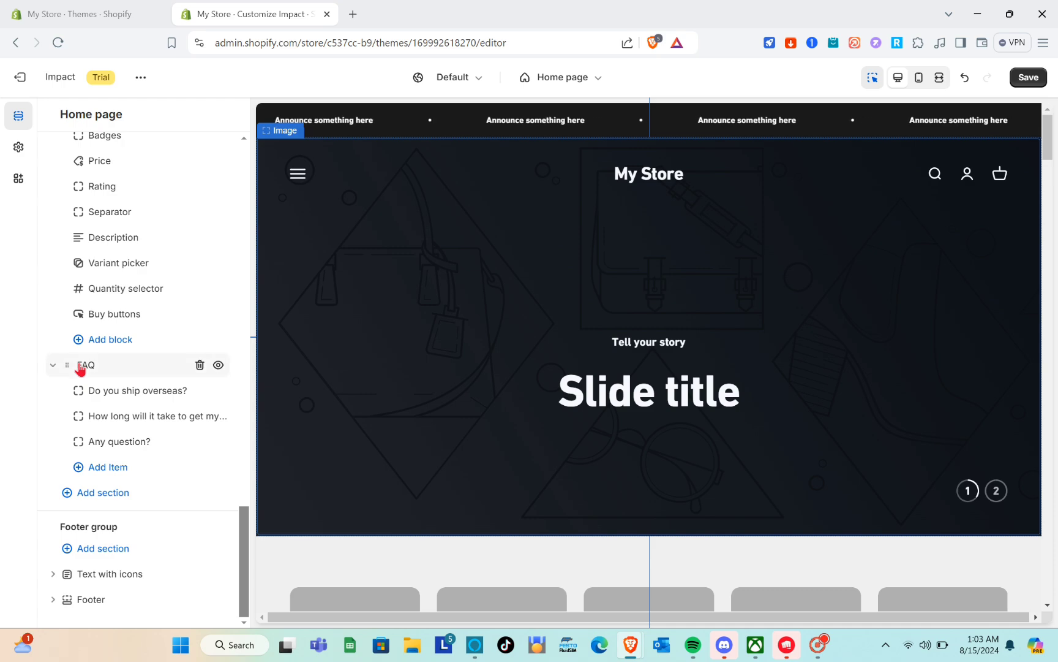
scroll(80, 367, up, 15)
scroll(361, 307, up, 10)
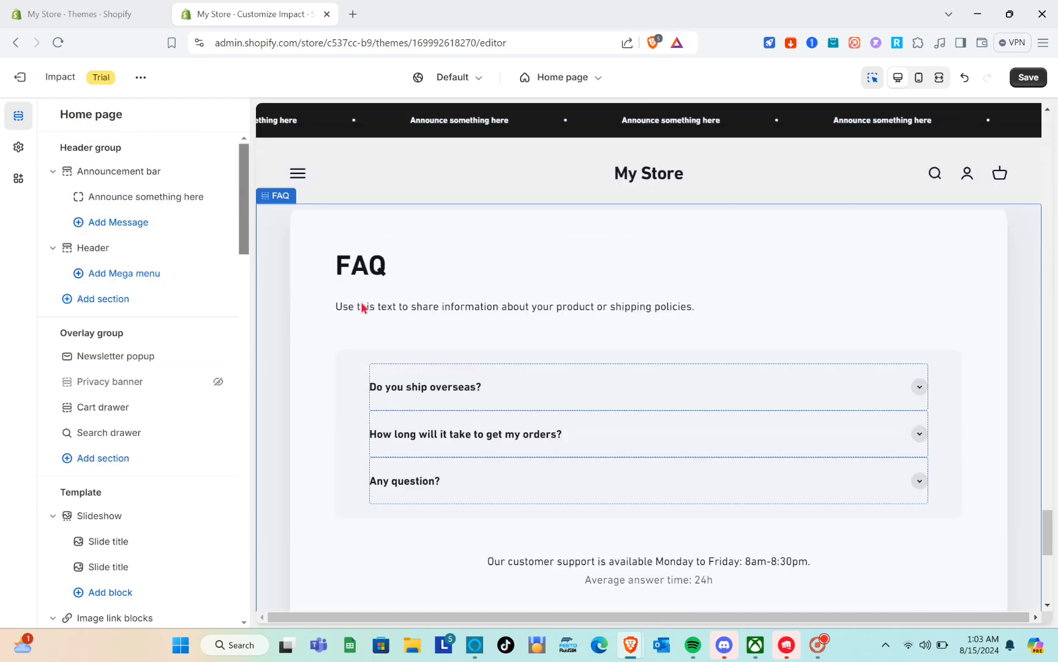
scroll(362, 307, up, 10)
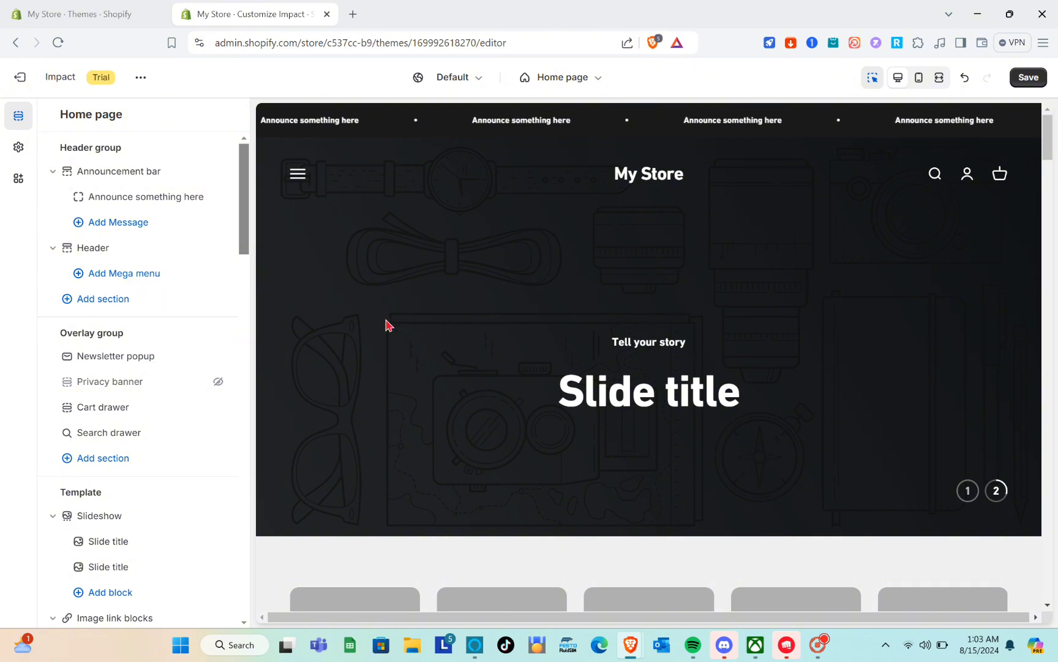
click(118, 274)
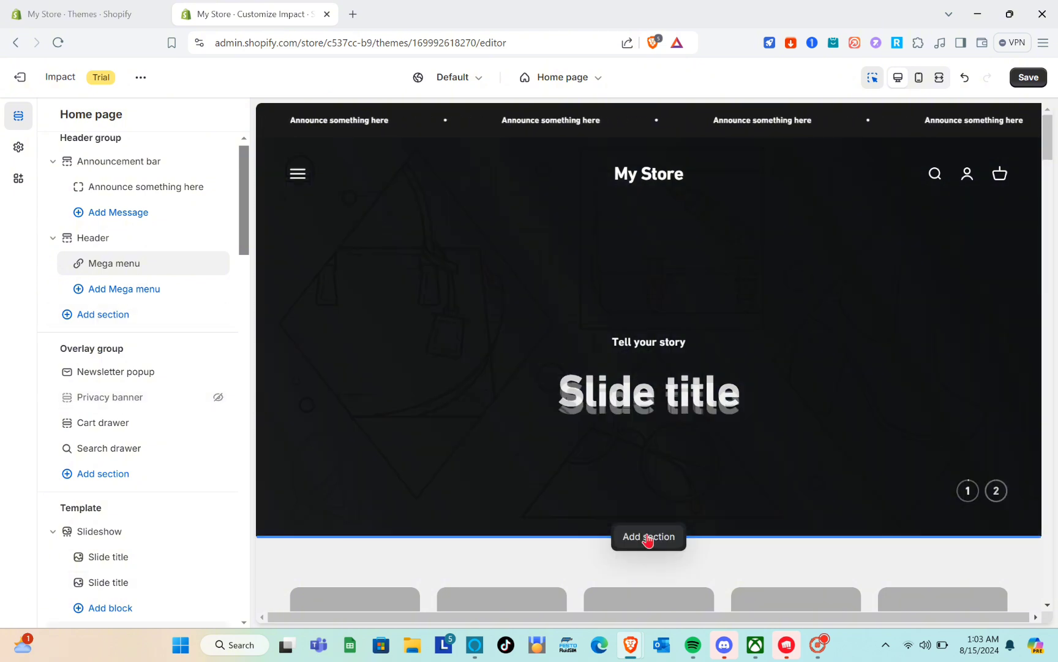
Insert a Video section below the slideshow from the Sections list
click(648, 538)
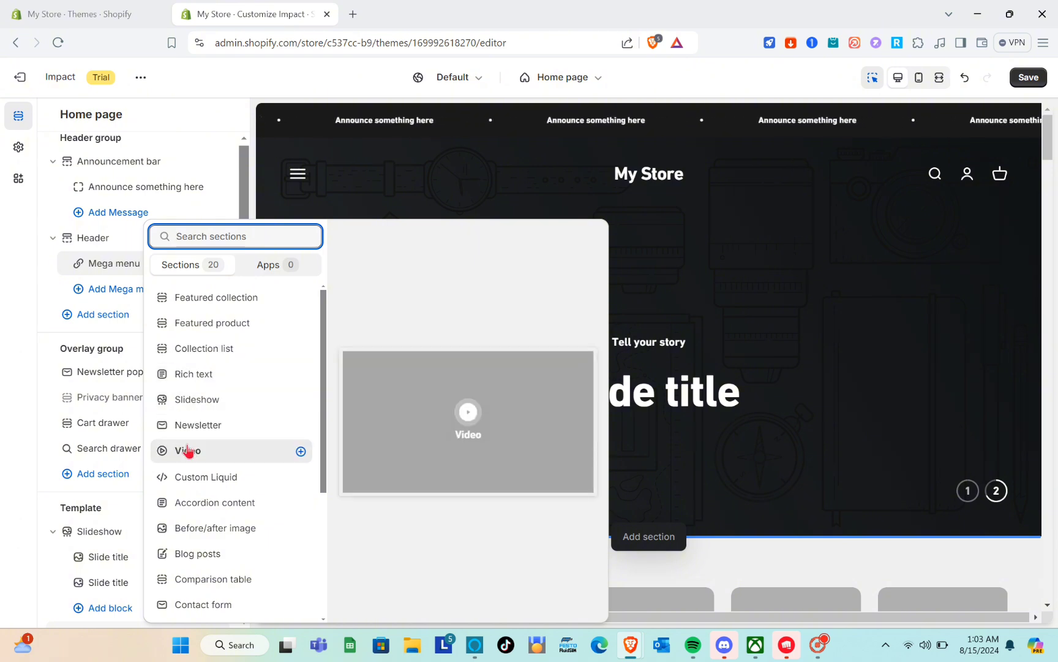
key(Escape)
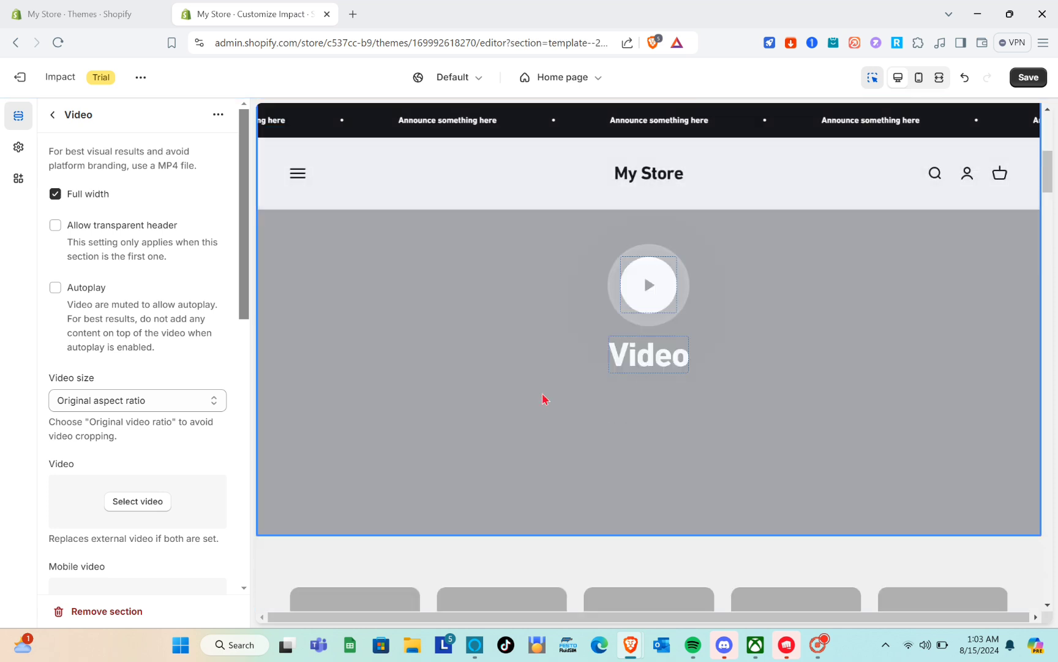
Toggle Autoplay on and back off, and leave Allow transparent header switched off
scroll(560, 348, up, 1)
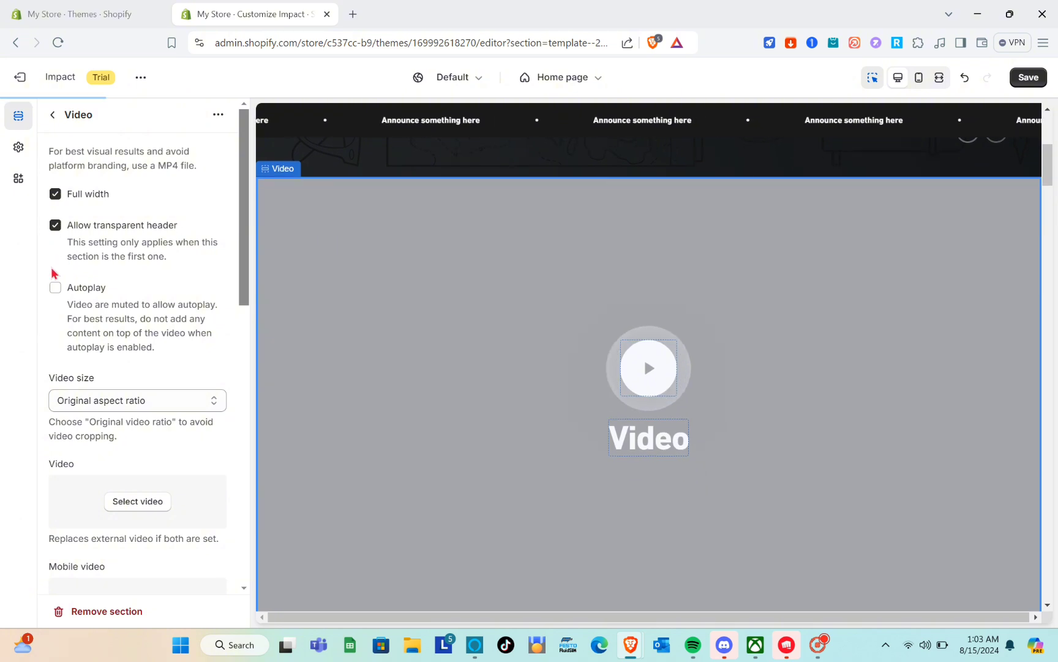
click(56, 287)
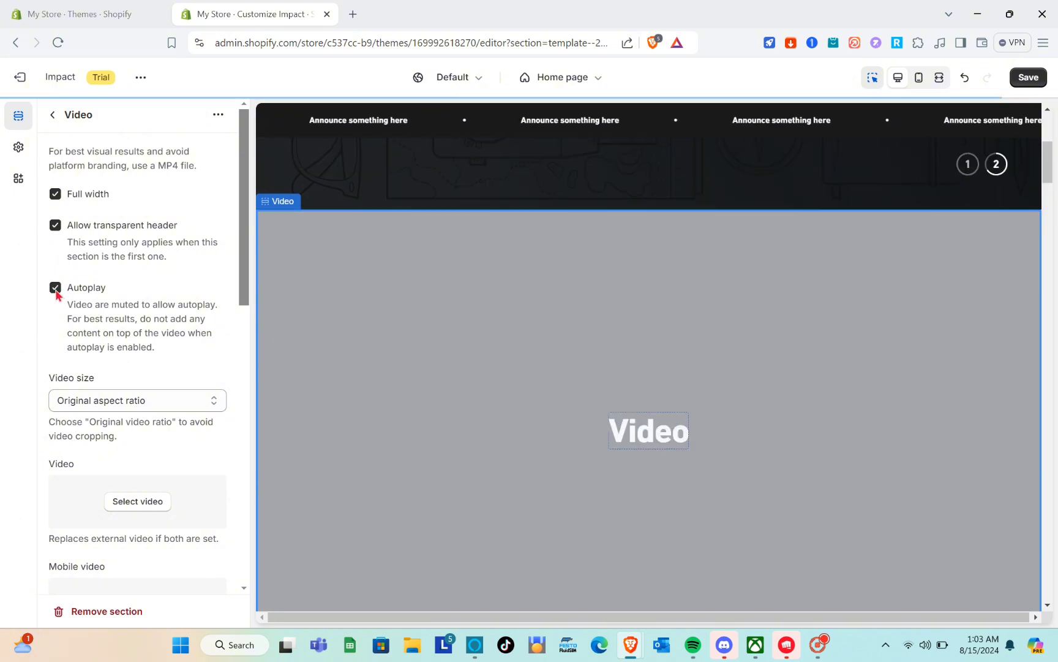
click(55, 288)
click(57, 230)
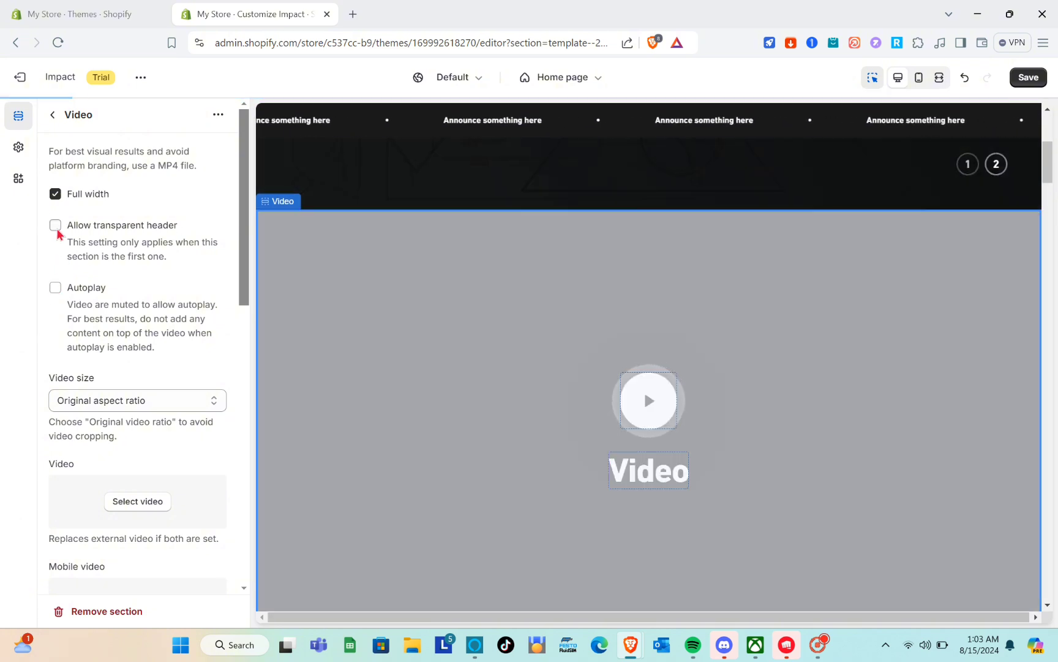
Bring up the store's video file library from Select video under Video
scroll(179, 416, down, 2)
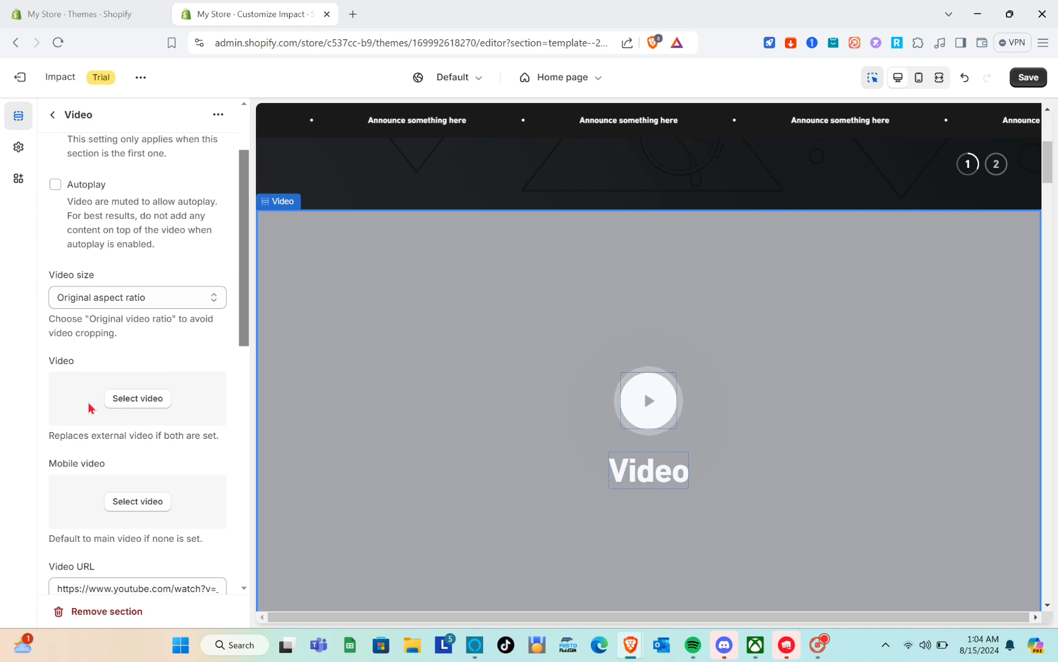
scroll(111, 416, down, 1)
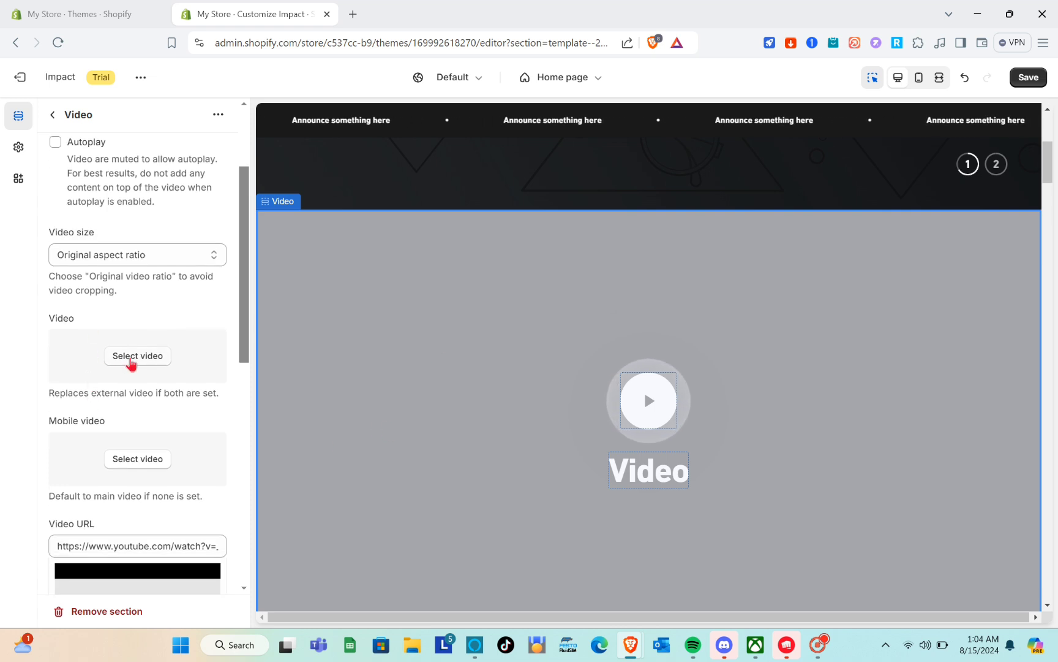
click(129, 361)
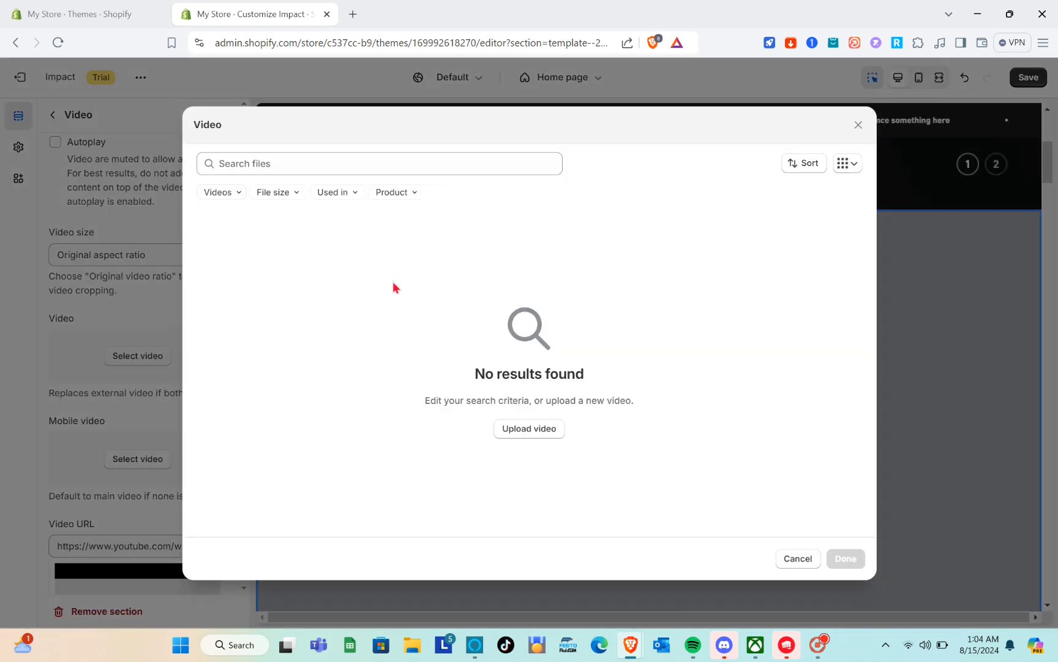
click(525, 430)
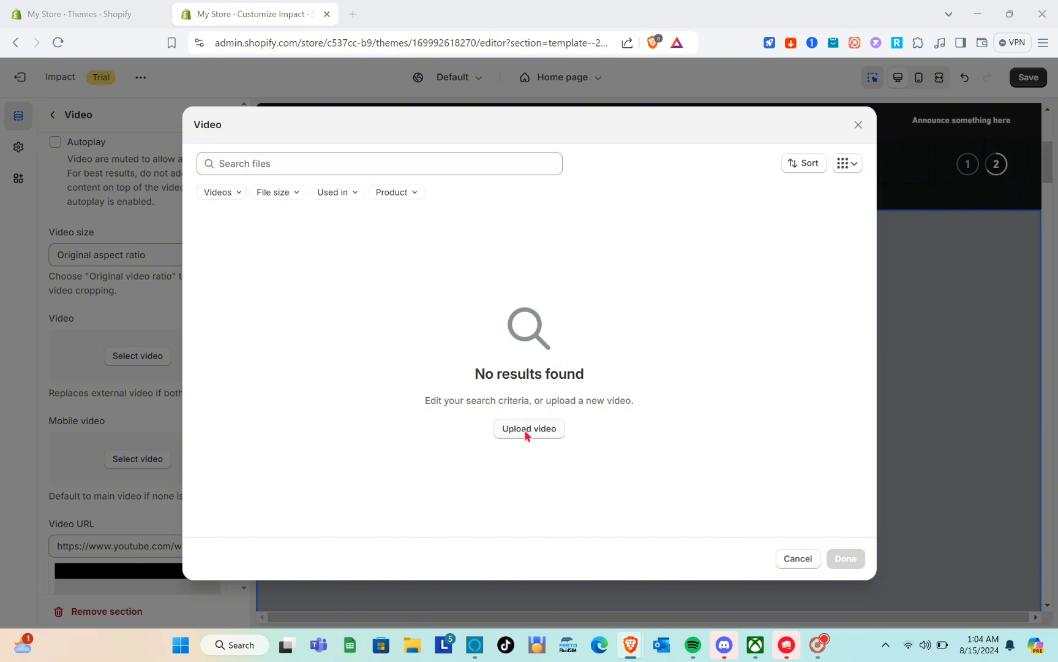
click(248, 138)
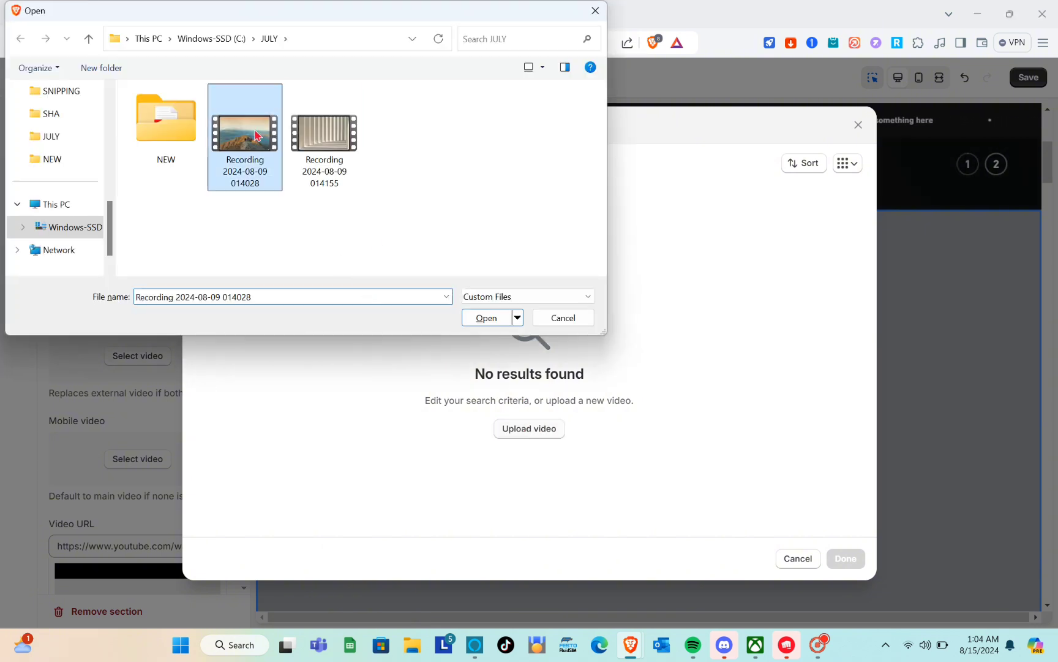
click(339, 153)
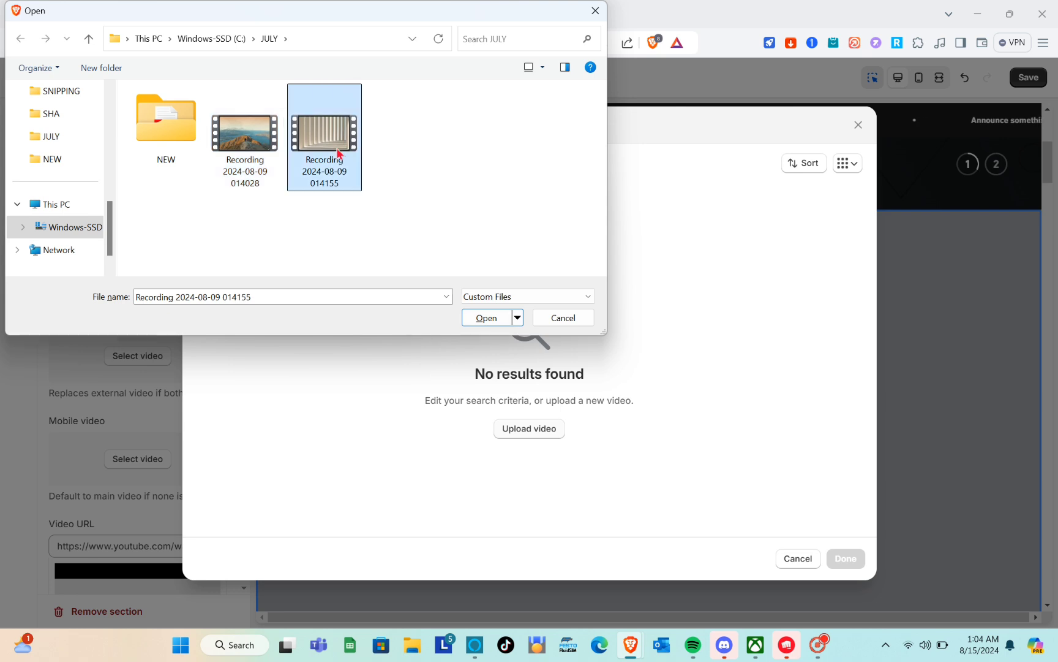
click(254, 129)
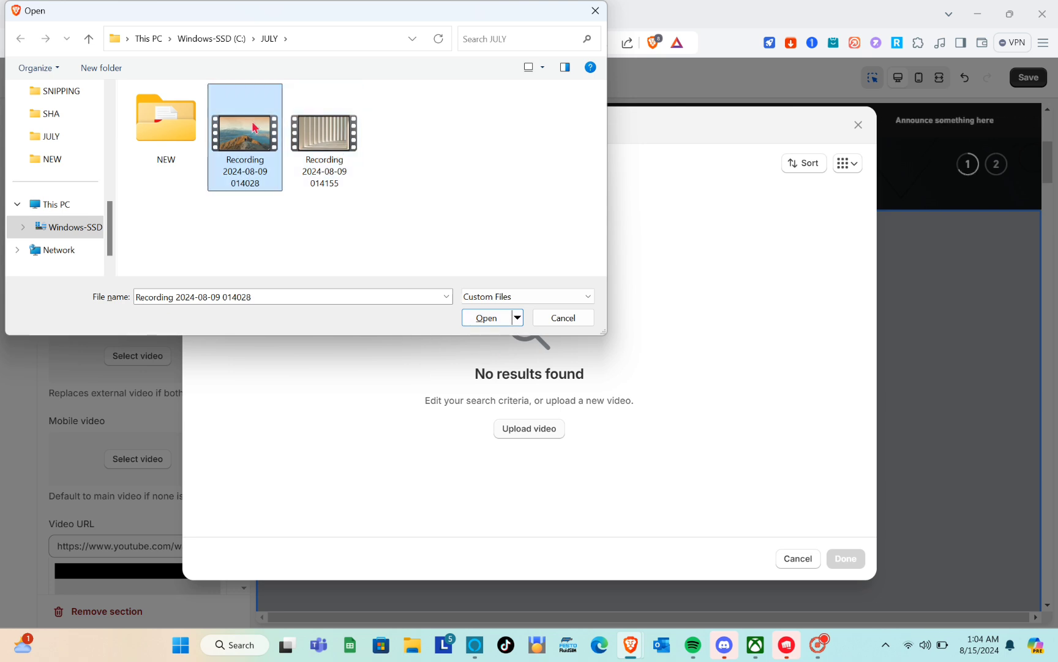
click(487, 318)
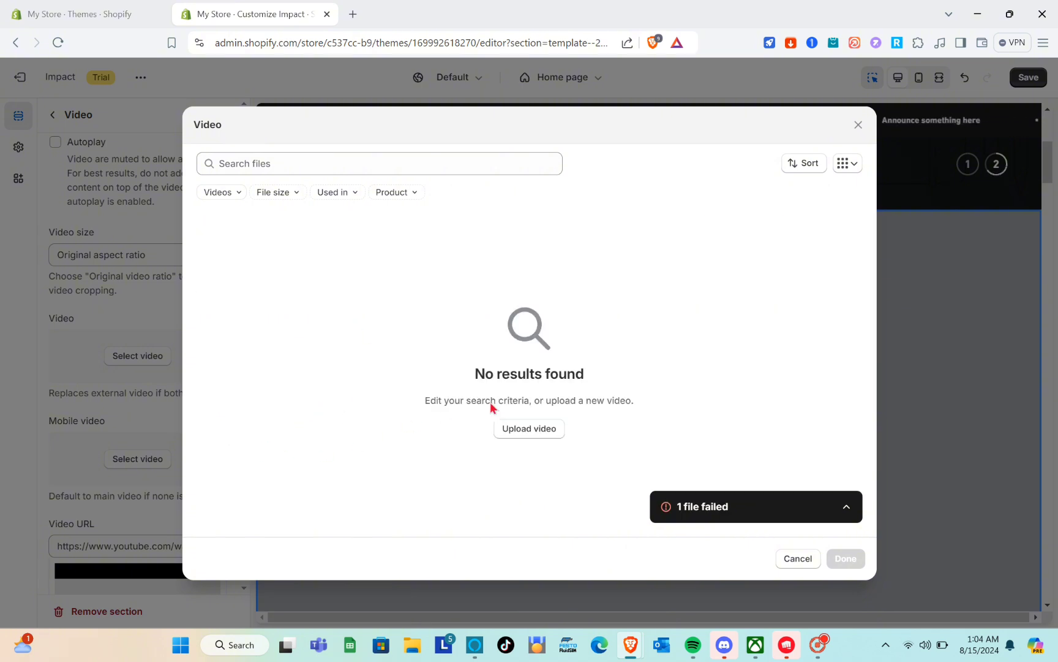
Cancel a second upload, read the trial-plan unsupported error, and close the video library
click(535, 430)
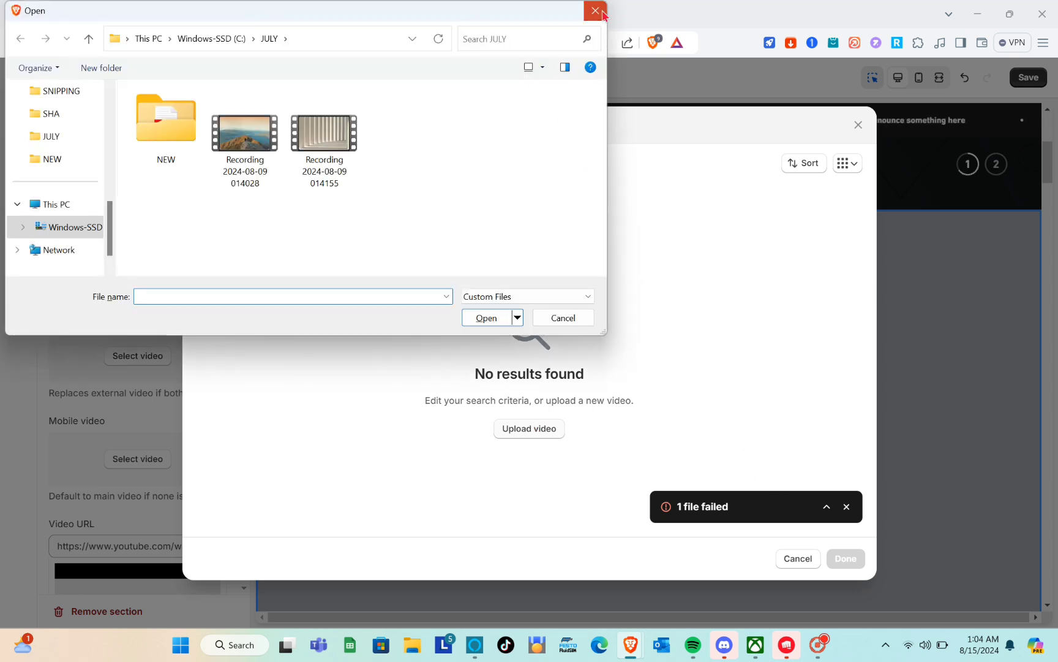
click(595, 11)
click(826, 507)
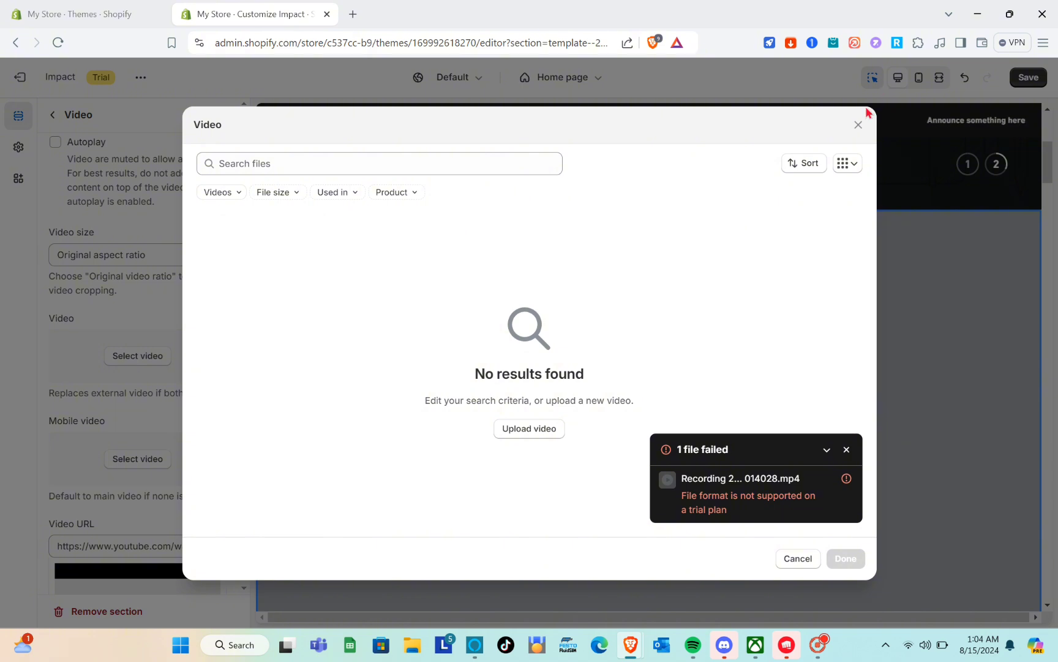
click(859, 125)
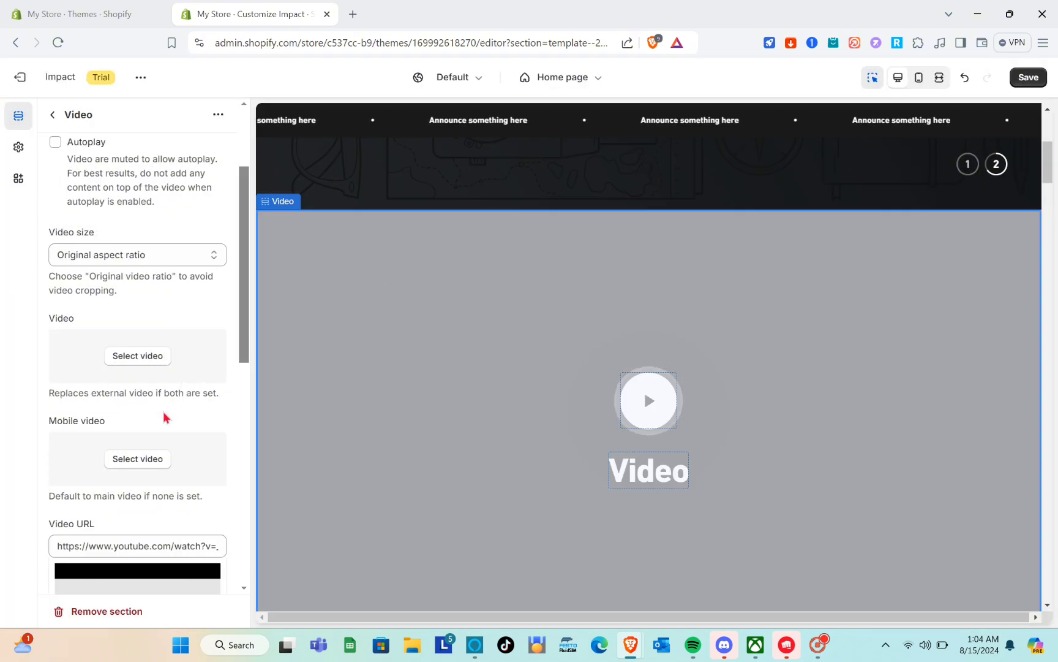
Inspect the Video URL field and keep its default YouTube link unchanged
scroll(112, 486, down, 2)
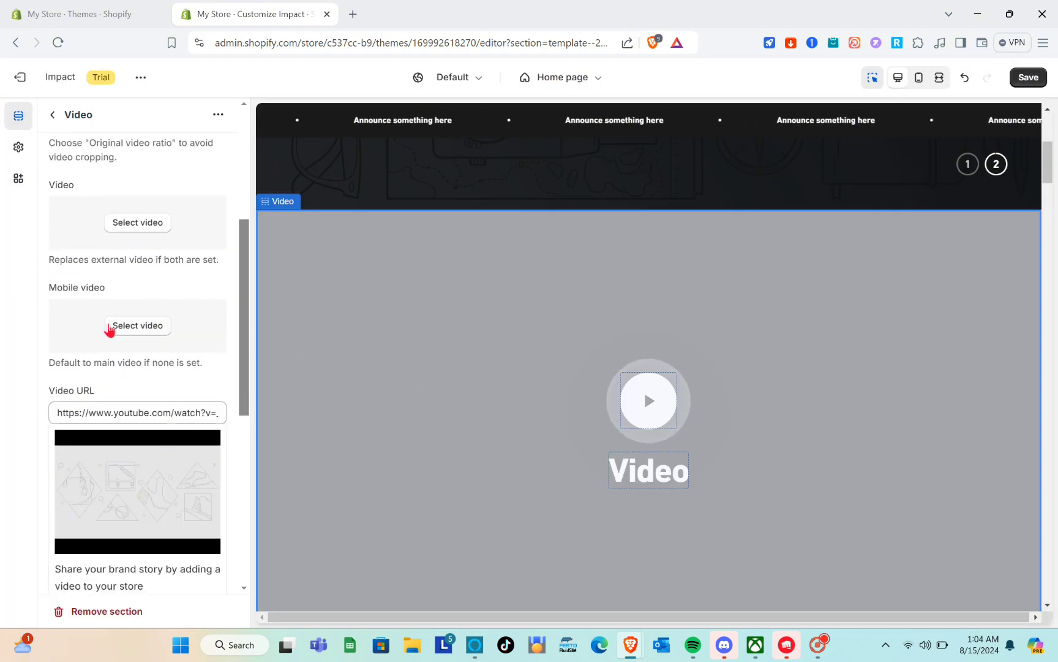
scroll(158, 350, down, 2)
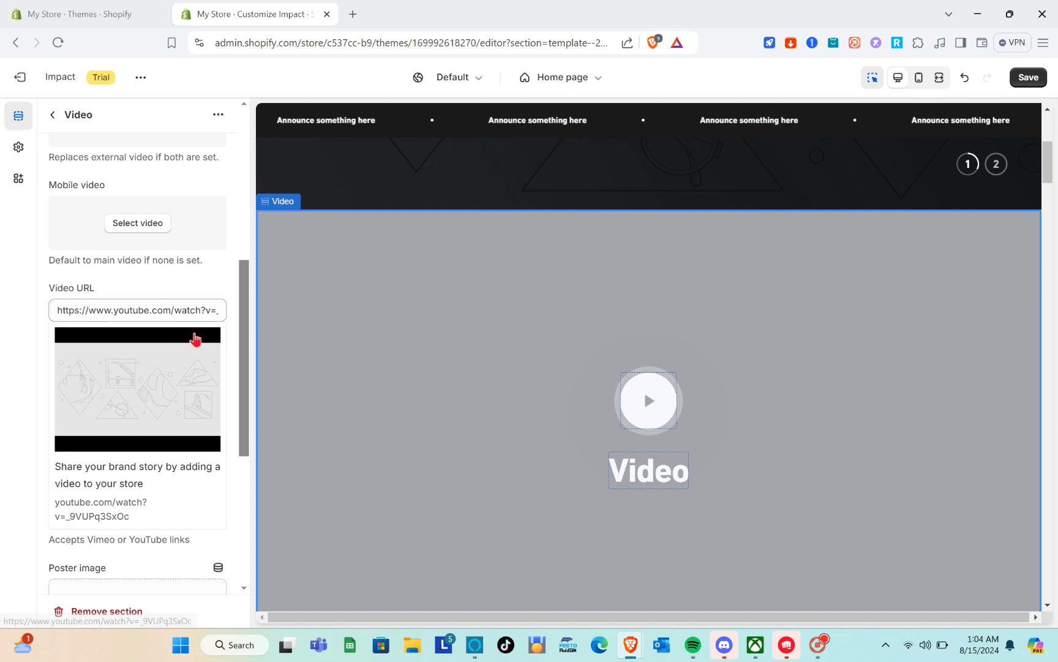
click(183, 312)
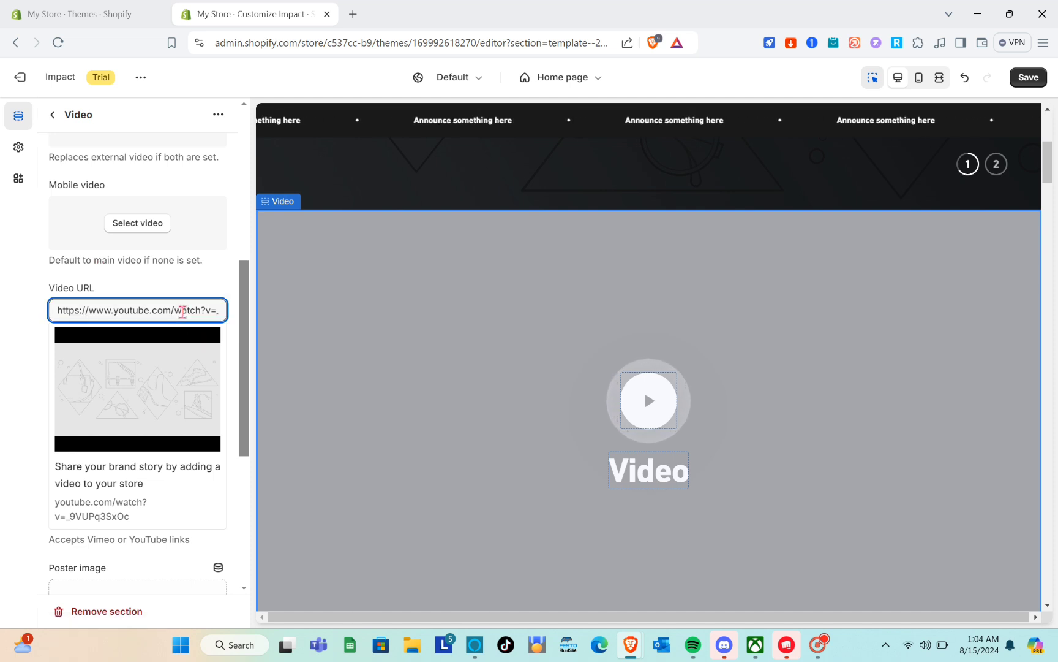
drag(204, 311, 104, 313)
drag(164, 397, 170, 435)
scroll(172, 435, down, 4)
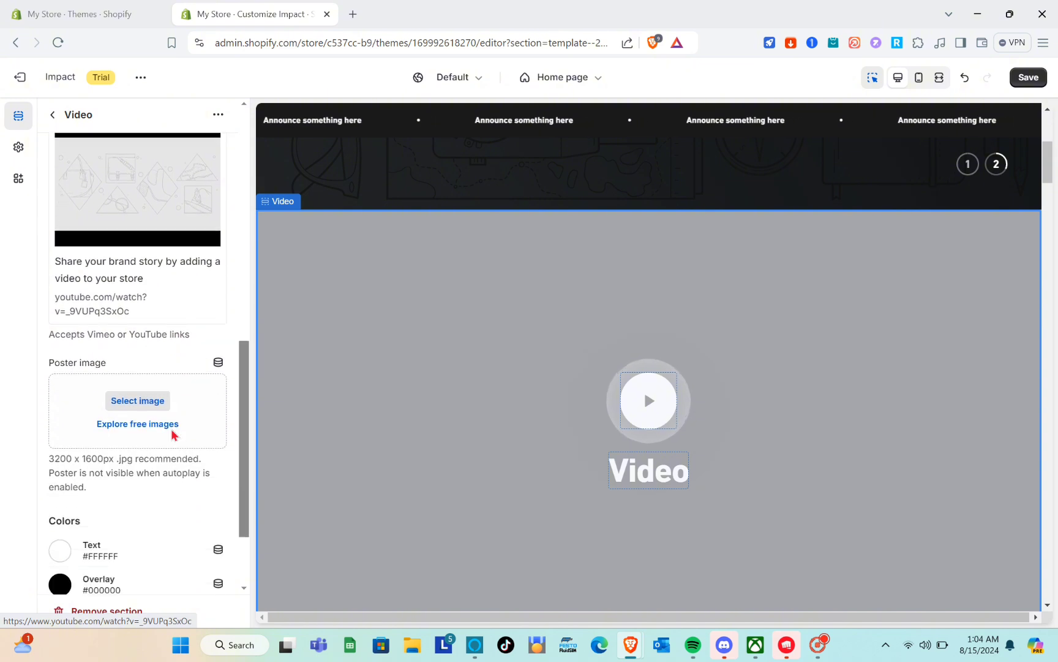
scroll(147, 422, down, 2)
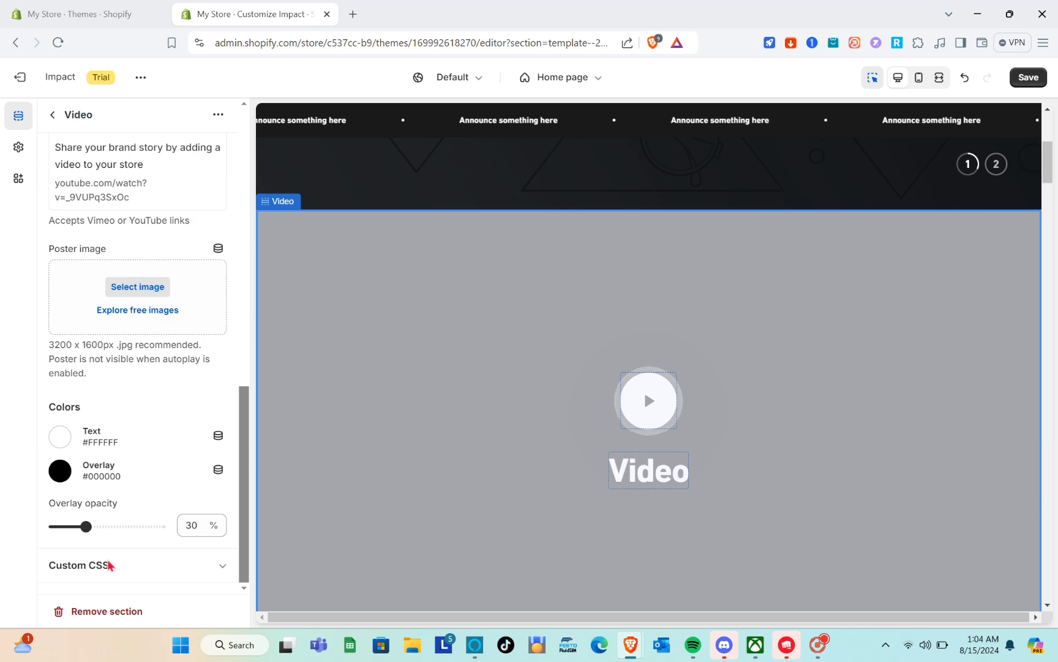
Return to the home page section list and select the Collection list section
click(53, 115)
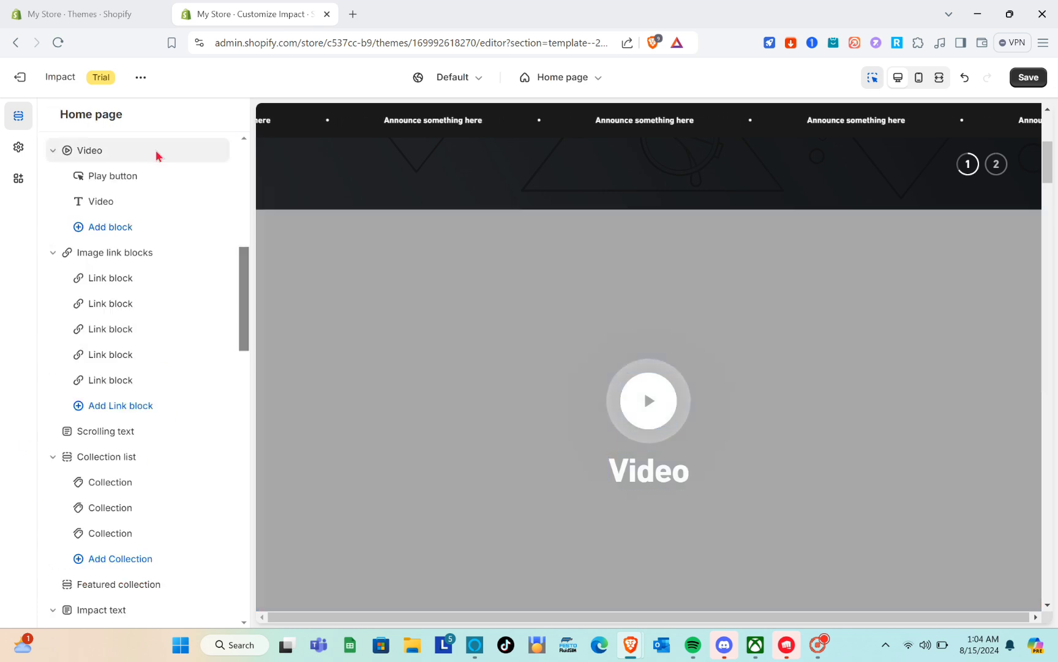
scroll(460, 356, down, 12)
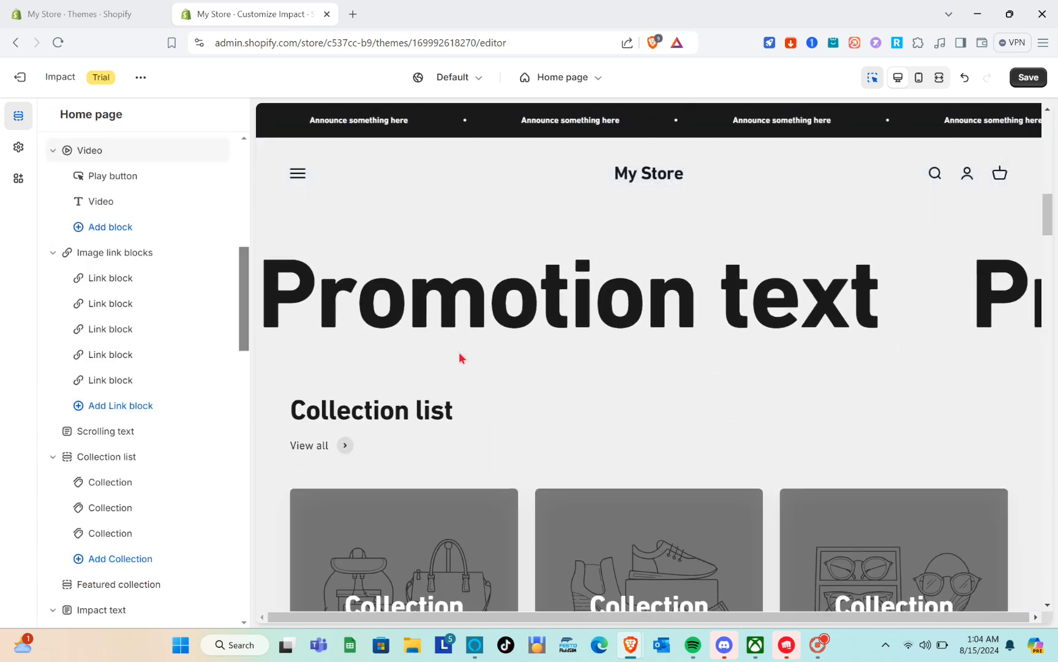
scroll(460, 356, down, 3)
scroll(461, 356, up, 5)
scroll(461, 357, down, 5)
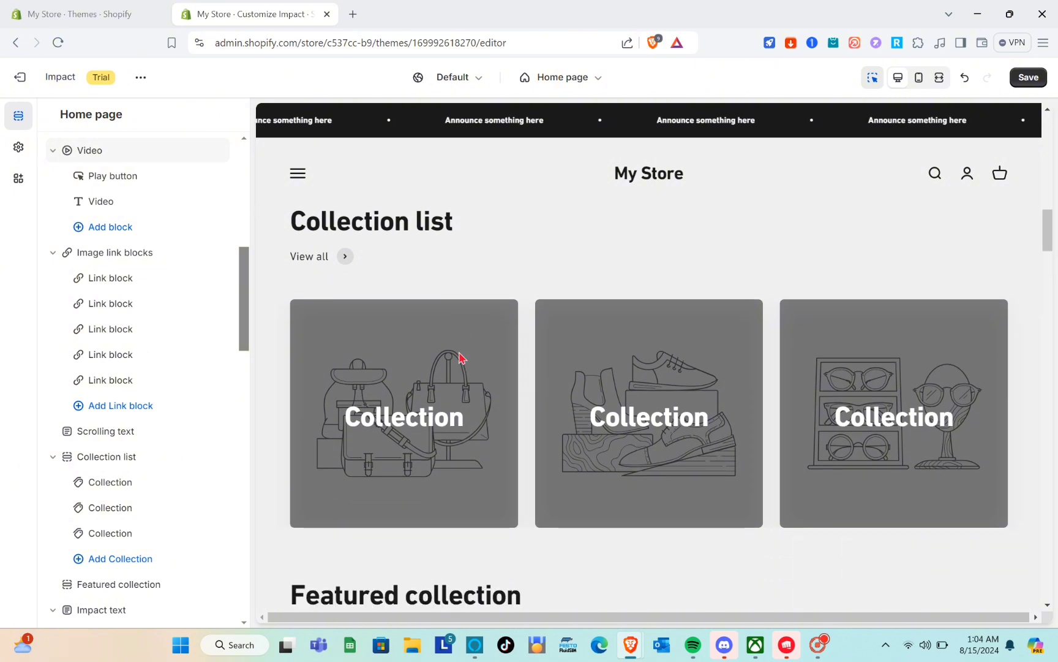
scroll(461, 356, up, 5)
scroll(461, 356, down, 2)
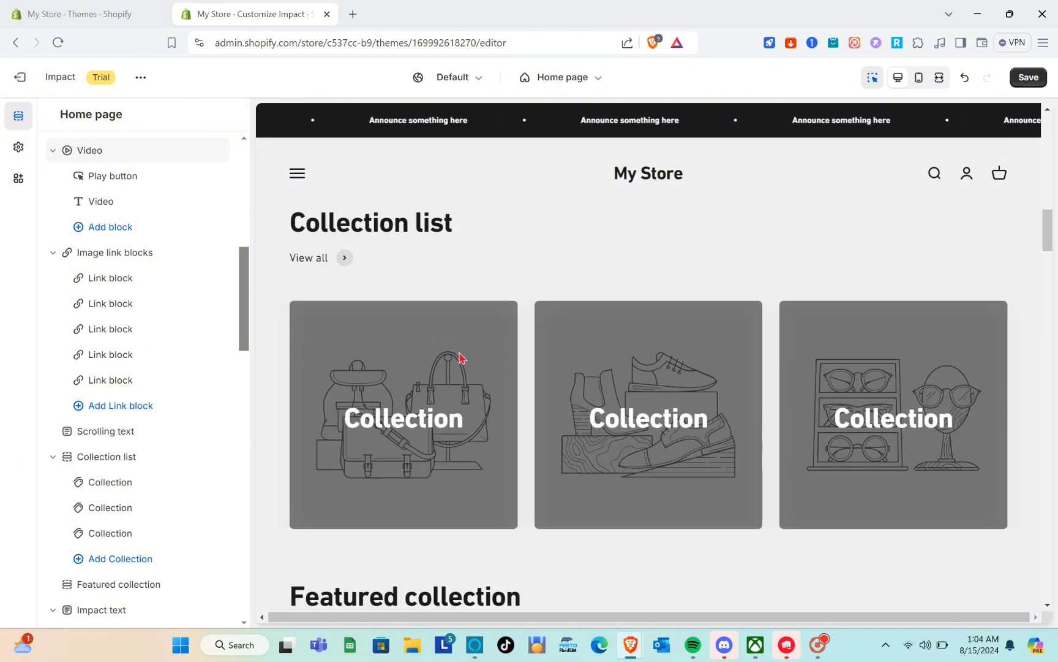
scroll(438, 370, up, 1)
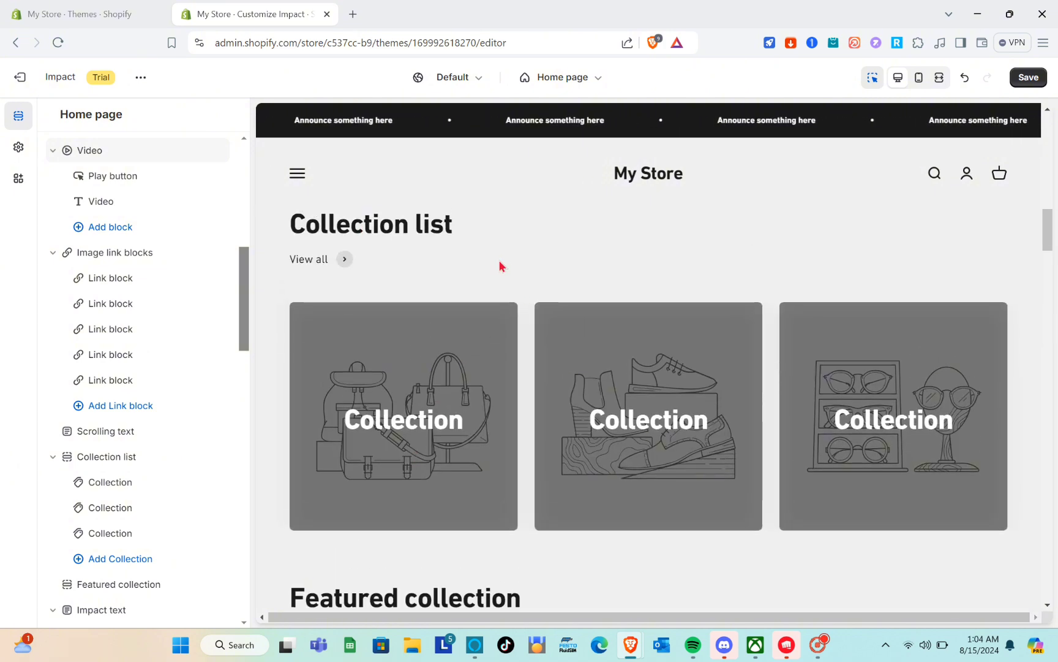
click(498, 359)
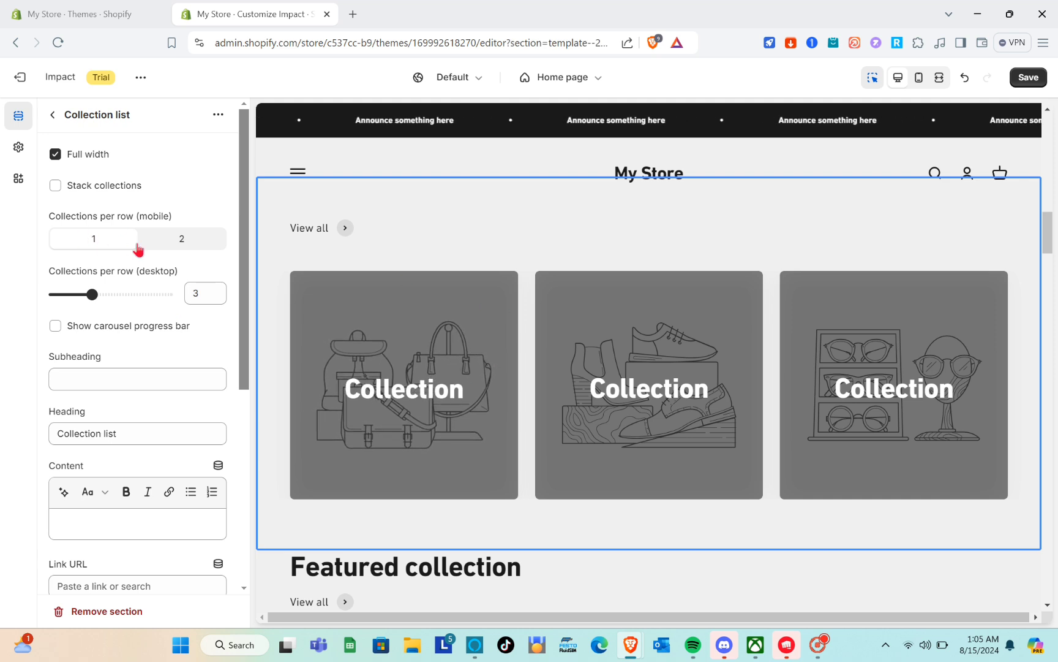
Keep 1 collection per row on mobile, set 5 per row on desktop, and enable the carousel progress bar
click(172, 243)
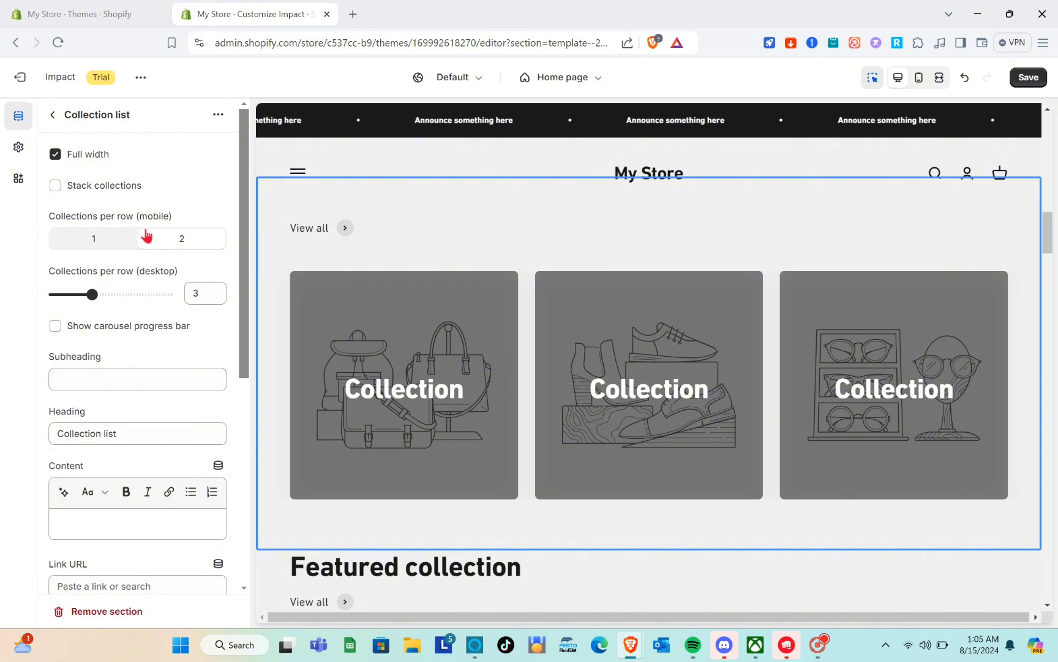
click(101, 242)
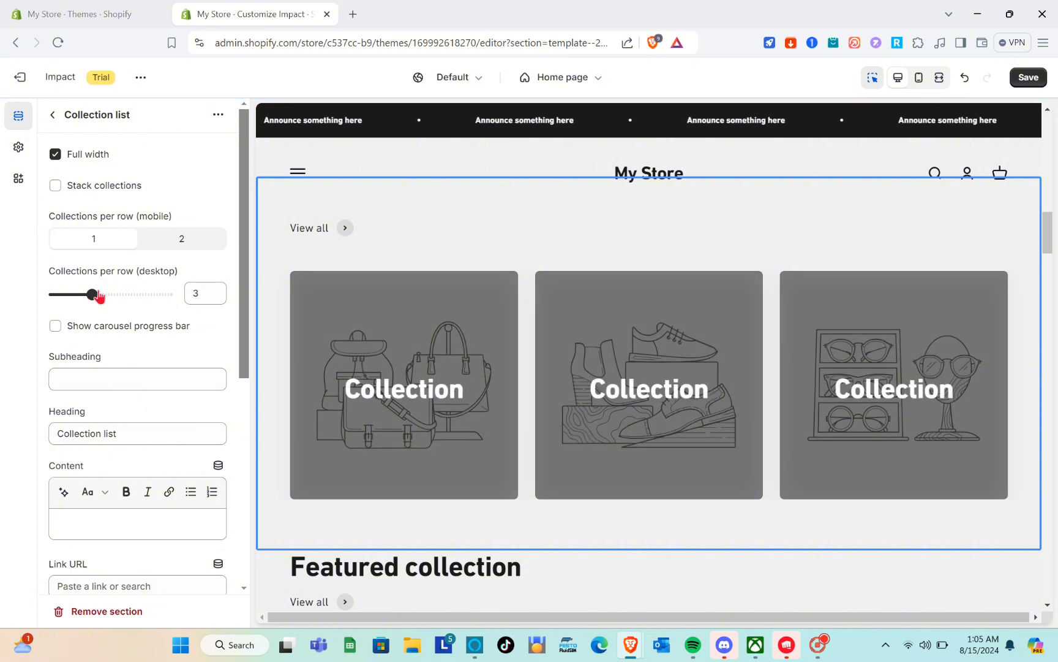
drag(94, 292, 277, 314)
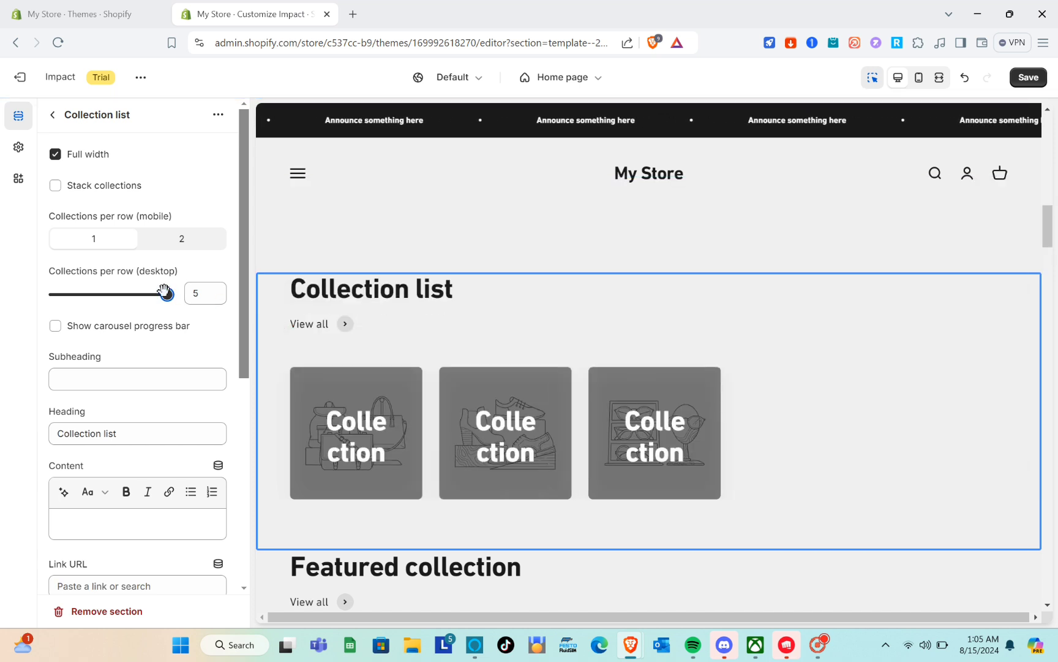
drag(164, 289, 149, 302)
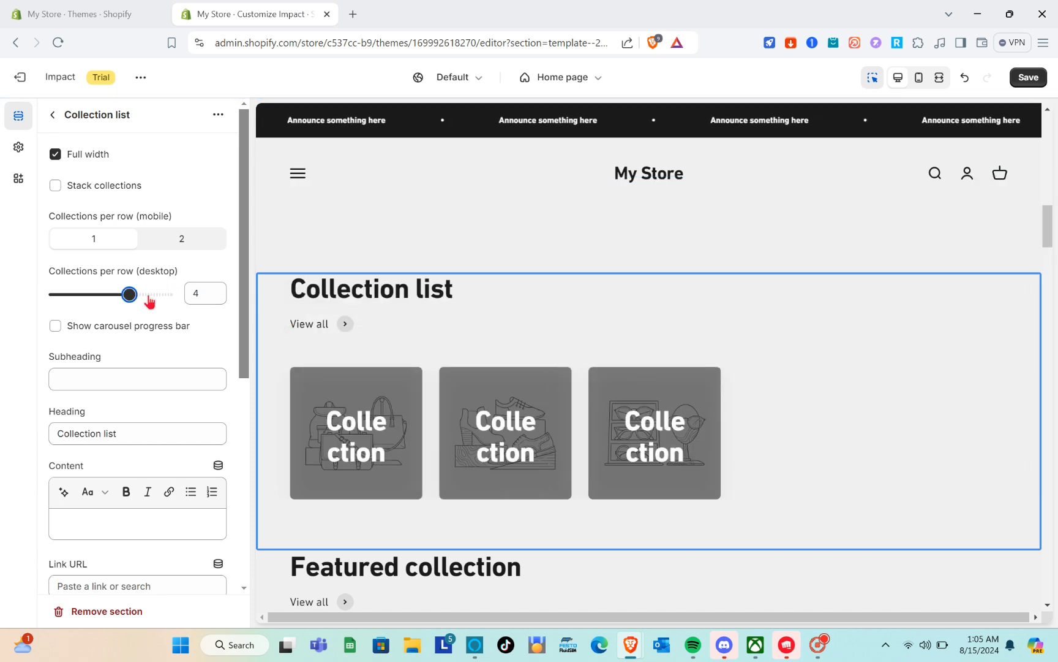
click(57, 325)
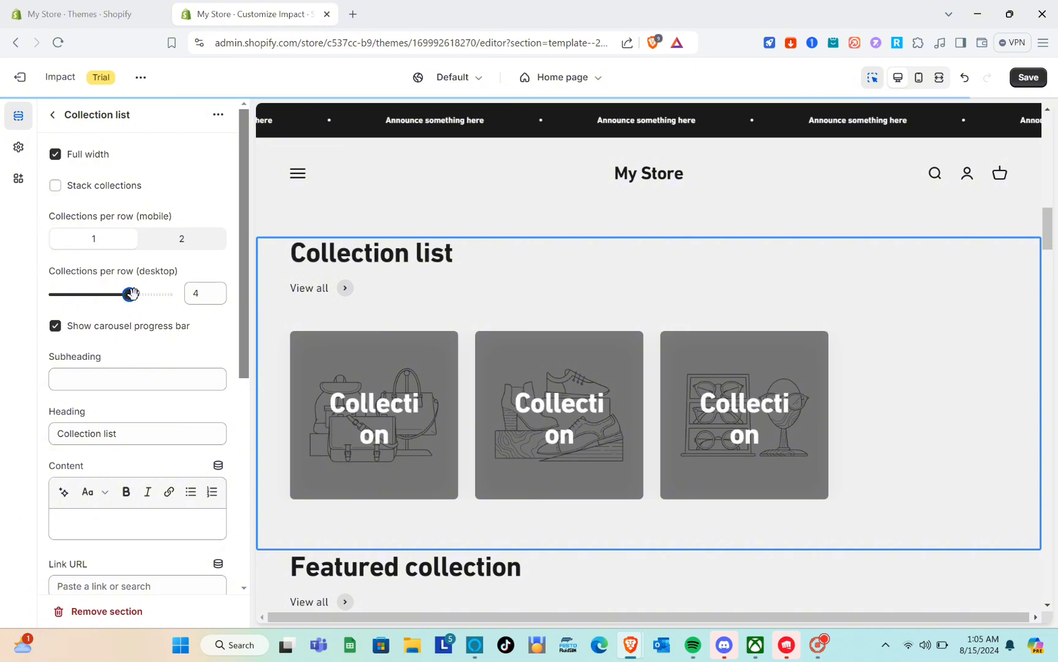
drag(129, 295, 307, 315)
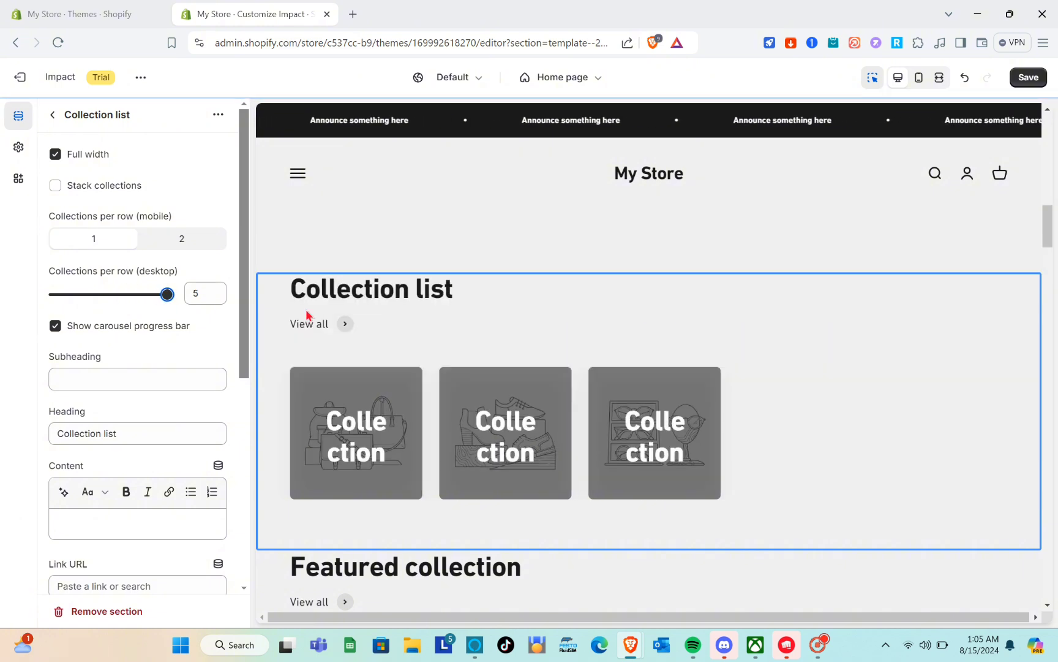
Enter 'TSHIRTS' as the subheading and replace the heading text with 'BUY NOW'
click(88, 375)
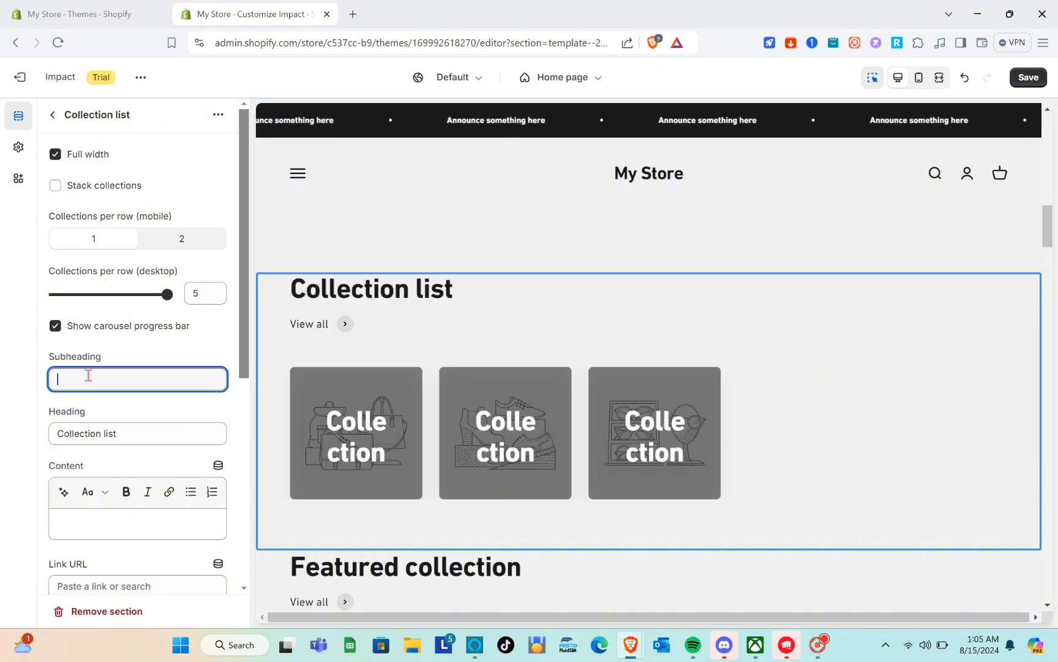
key(Caps_Lock)
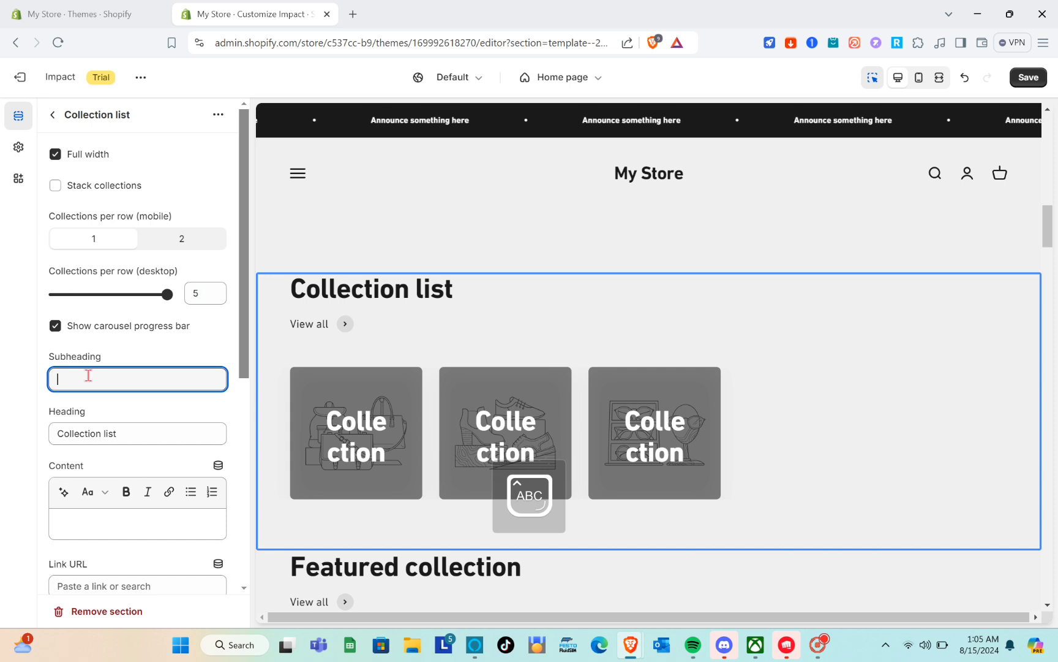
text(T)
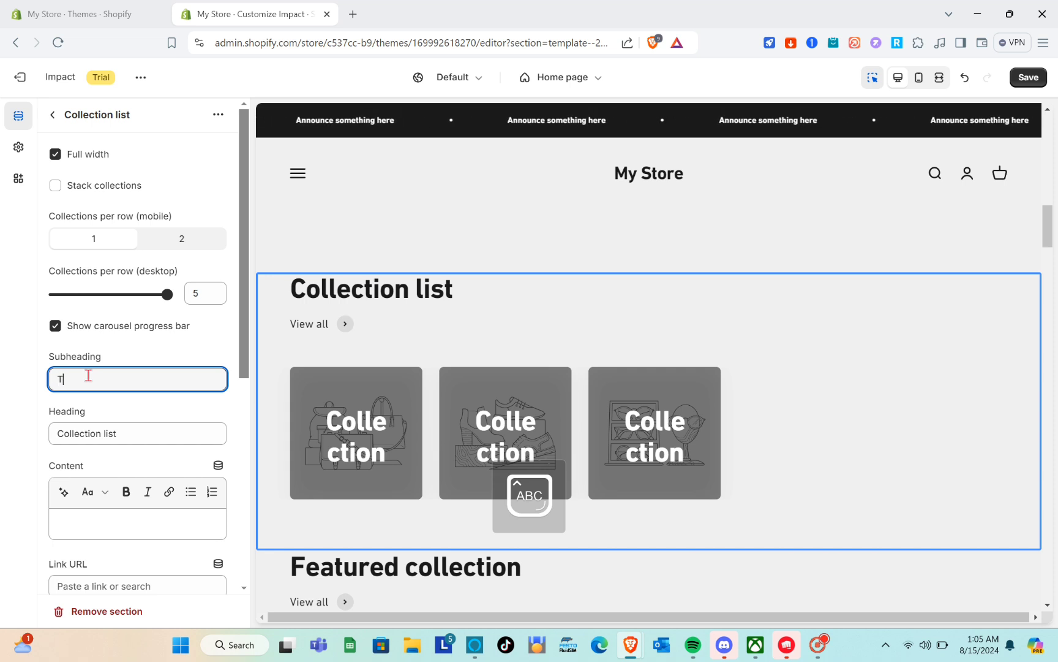
text(SHIRTS)
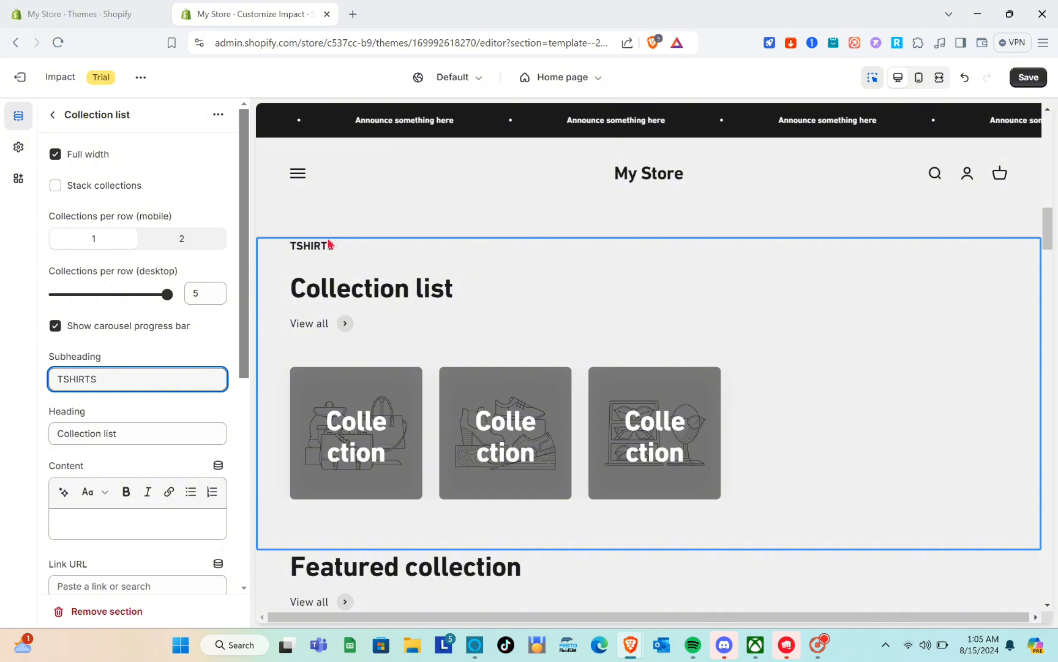
triple_click(126, 432)
key(BackSpace)
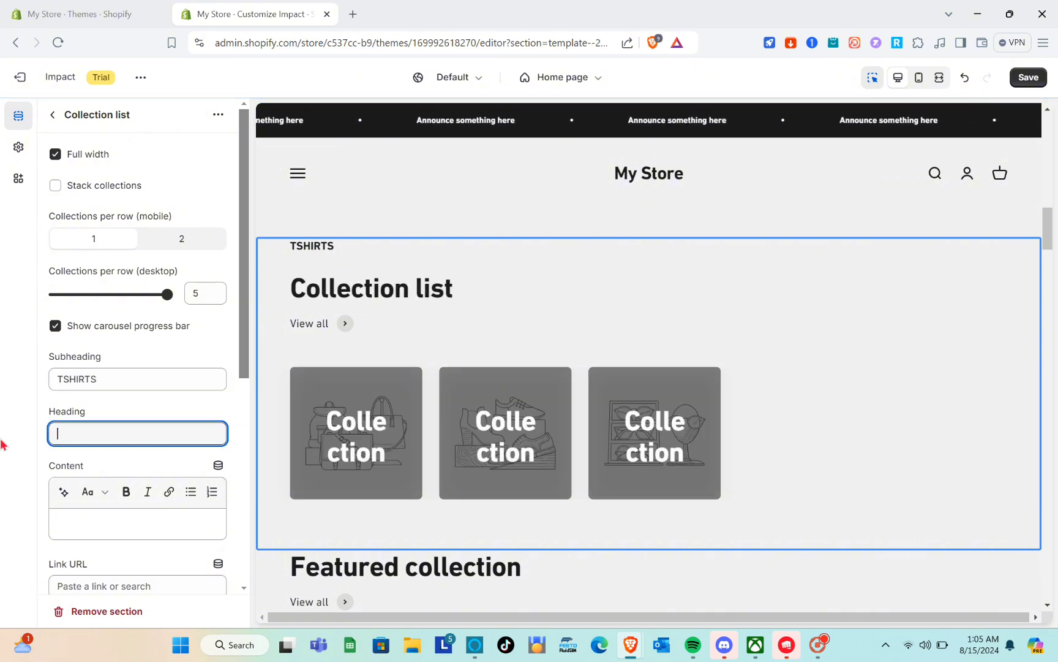
text(BUY NOW)
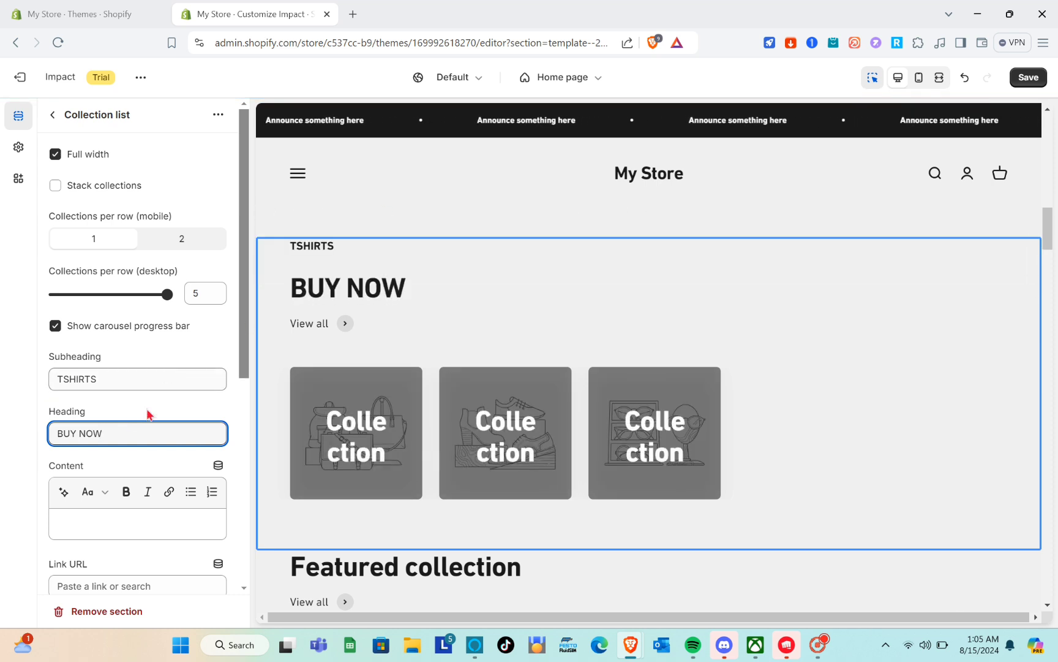
scroll(147, 414, down, 6)
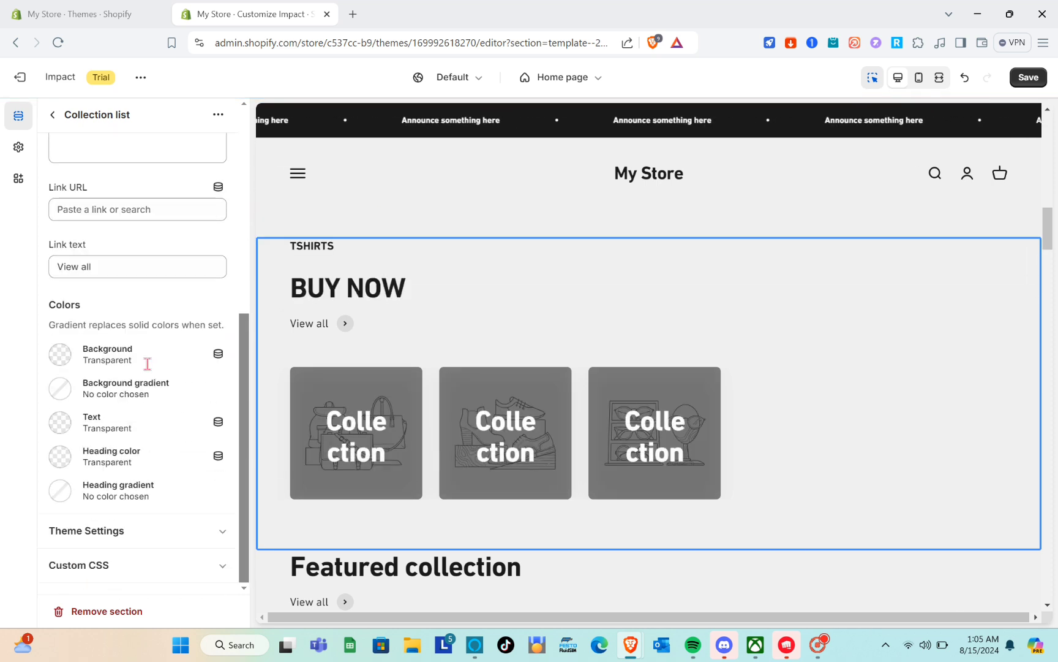
Set the section background to yellow #F0C417 with a purple-to-blue linear gradient preset
click(60, 355)
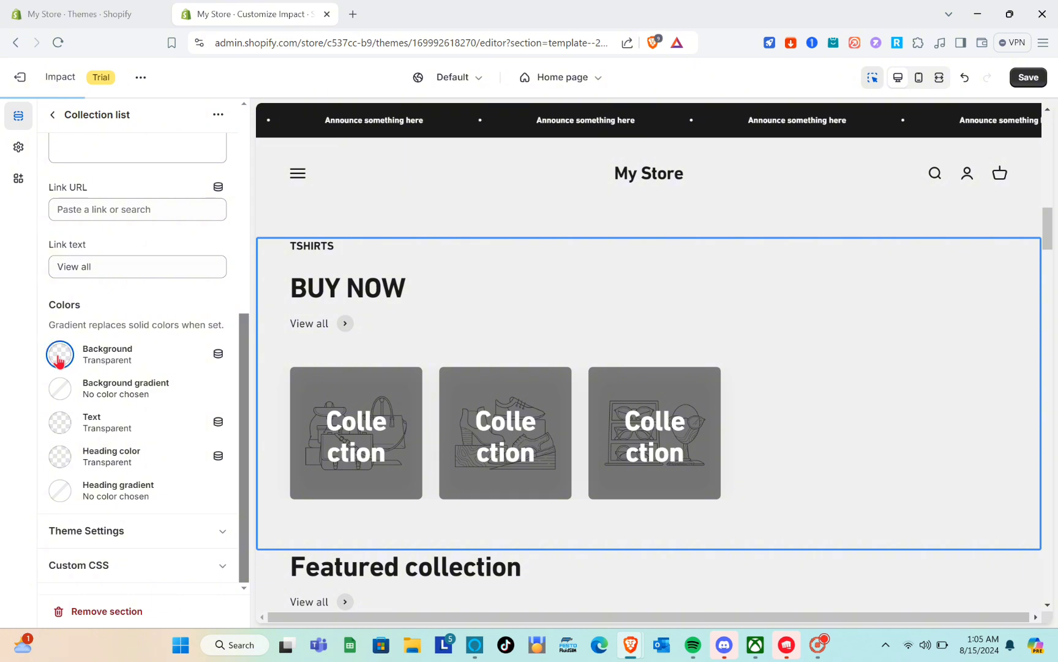
click(64, 321)
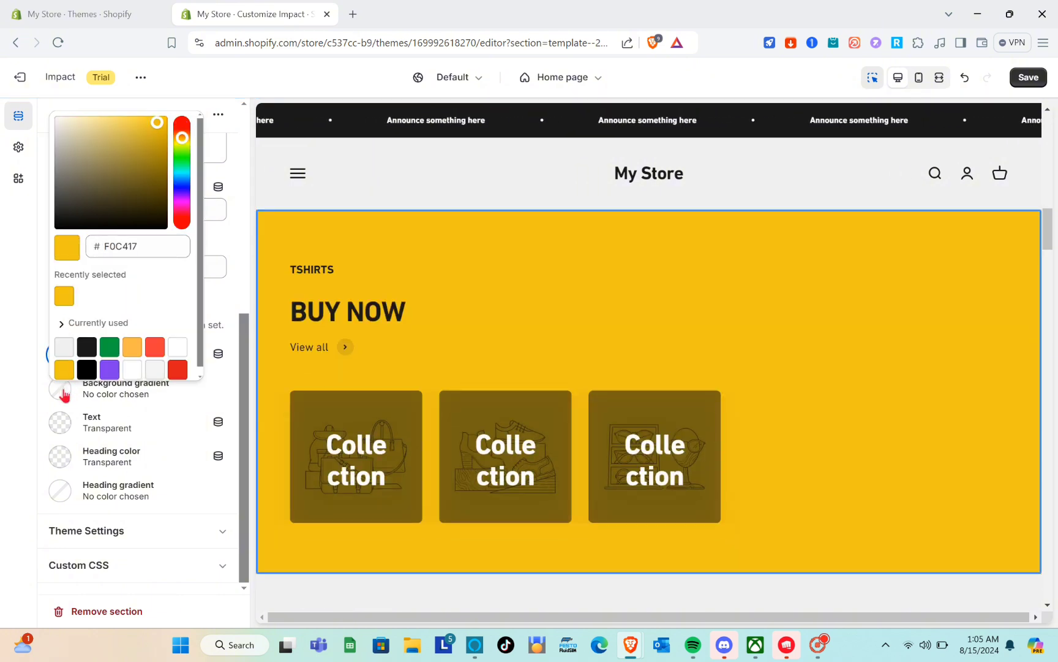
click(60, 389)
click(101, 330)
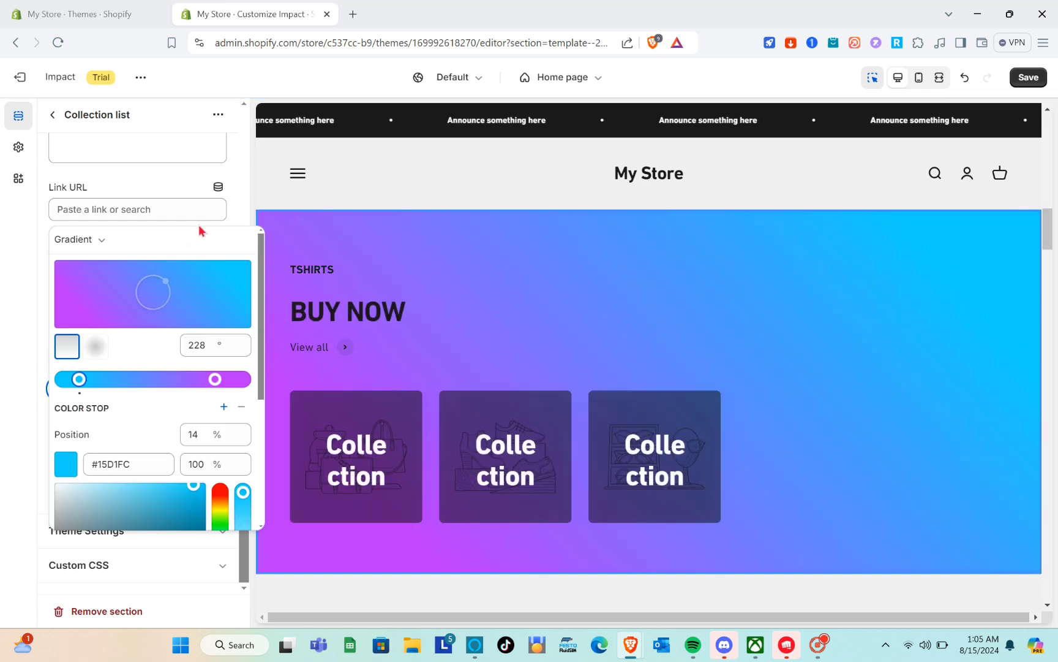
click(235, 205)
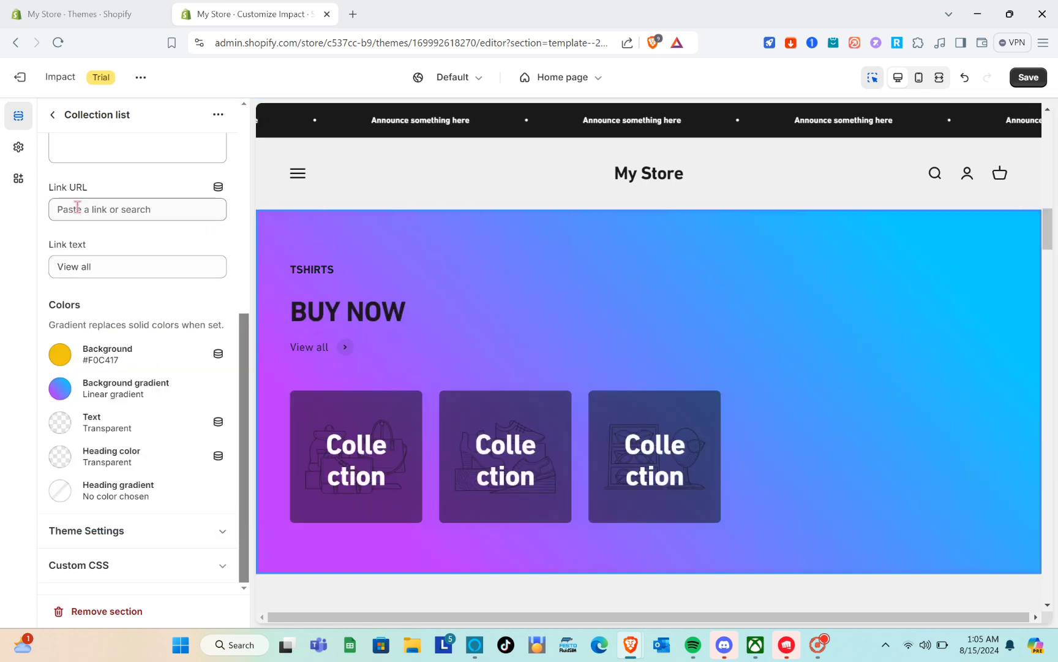
click(53, 115)
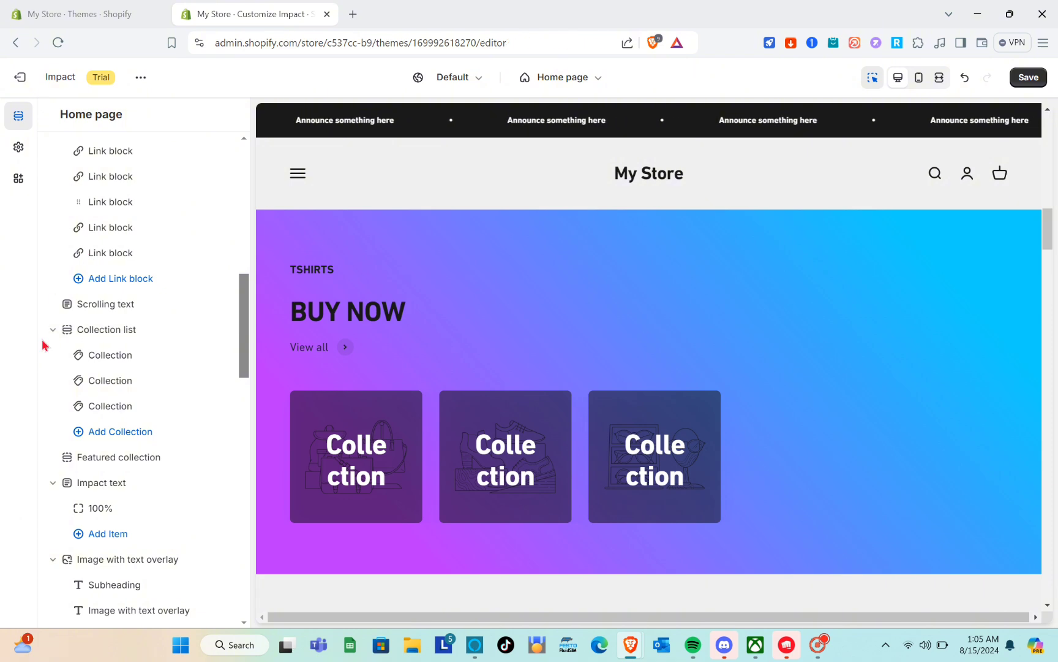
Preview the home page at mobile width, then fullscreen, scrolled up to the header menu
scroll(43, 346, down, 4)
scroll(42, 346, up, 5)
scroll(479, 335, up, 5)
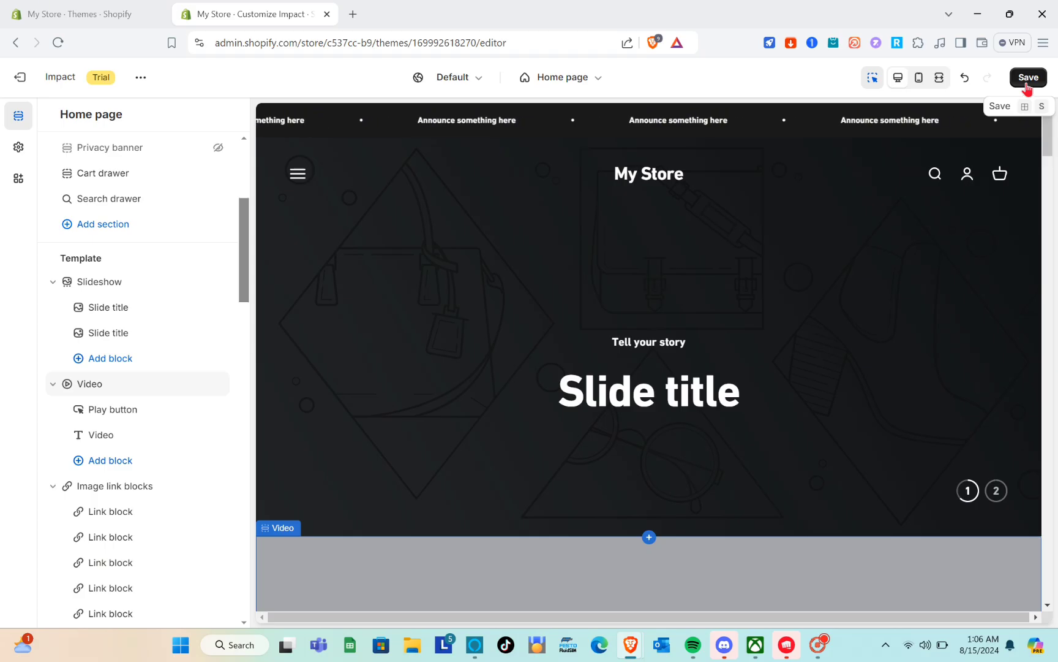
click(919, 78)
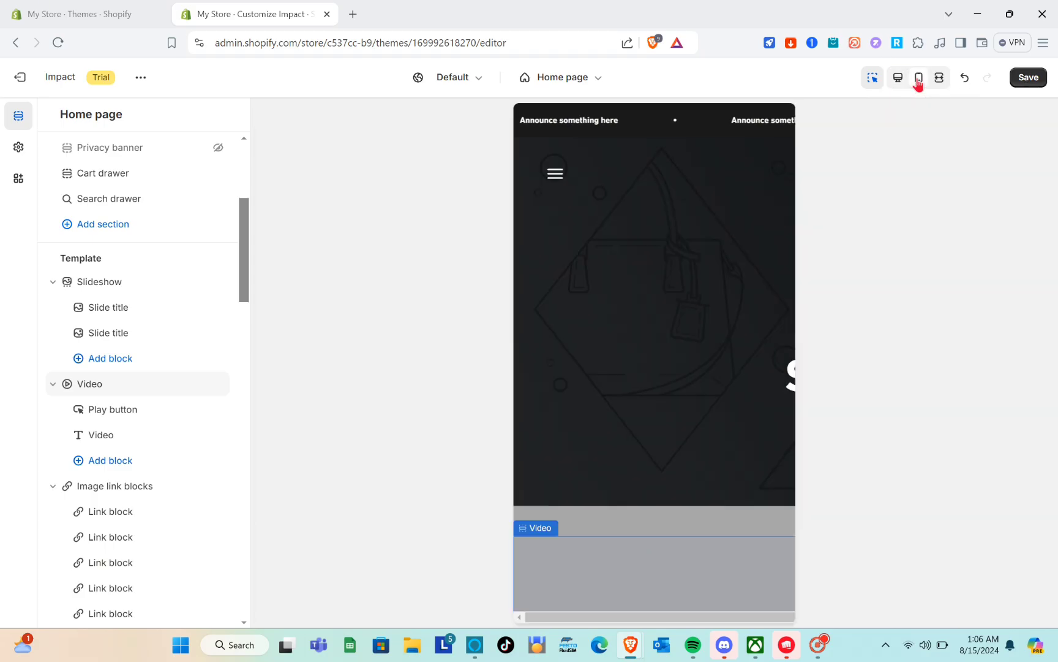
click(941, 79)
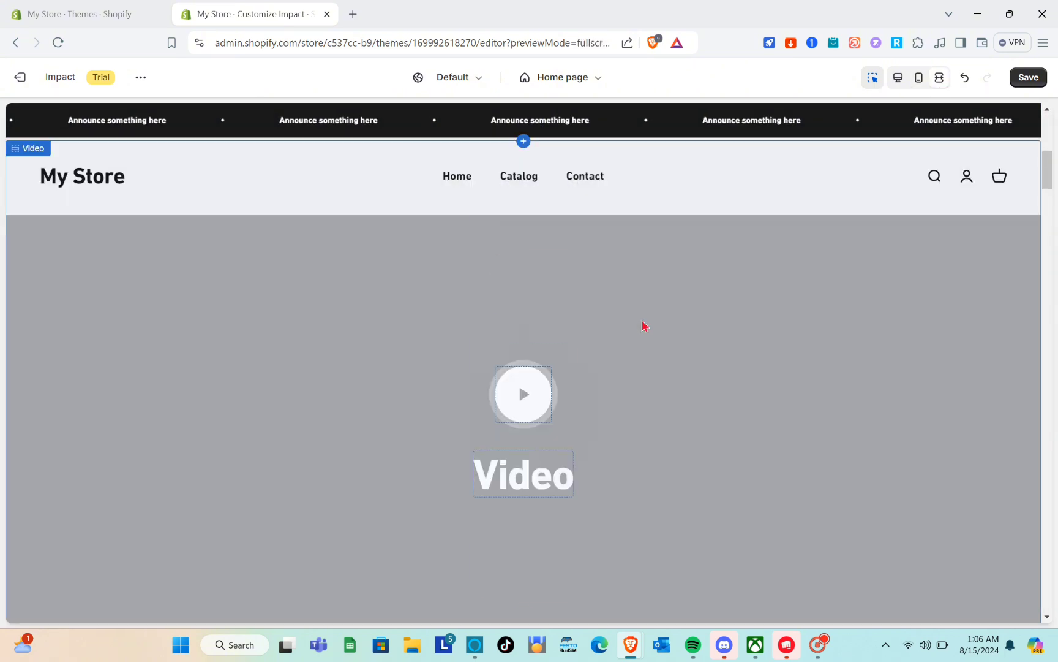
scroll(643, 324, up, 10)
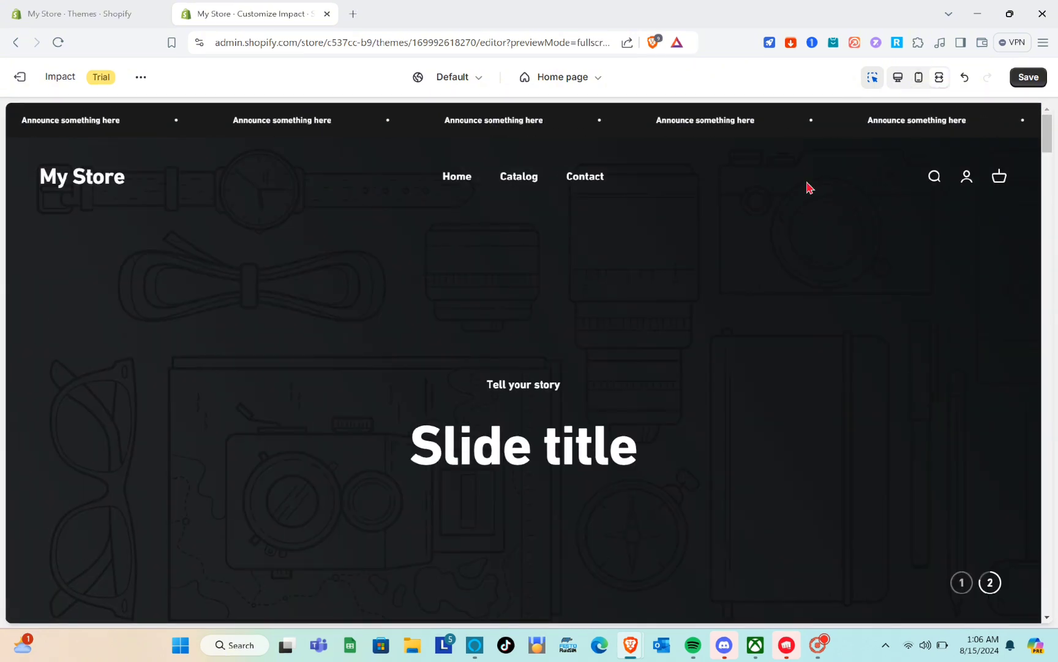